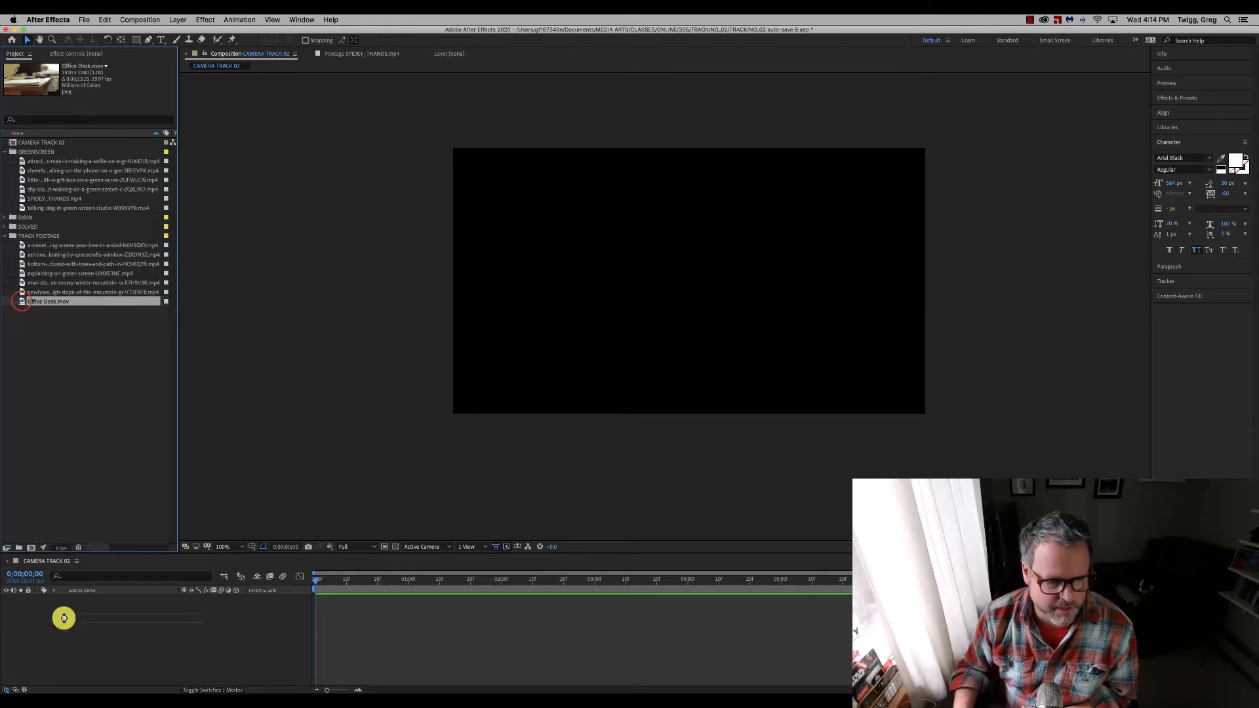
Scrub through the Office Desk.mov layer, return to the first frame and run Track Camera on it
left_click_drag(315, 578, 550, 646)
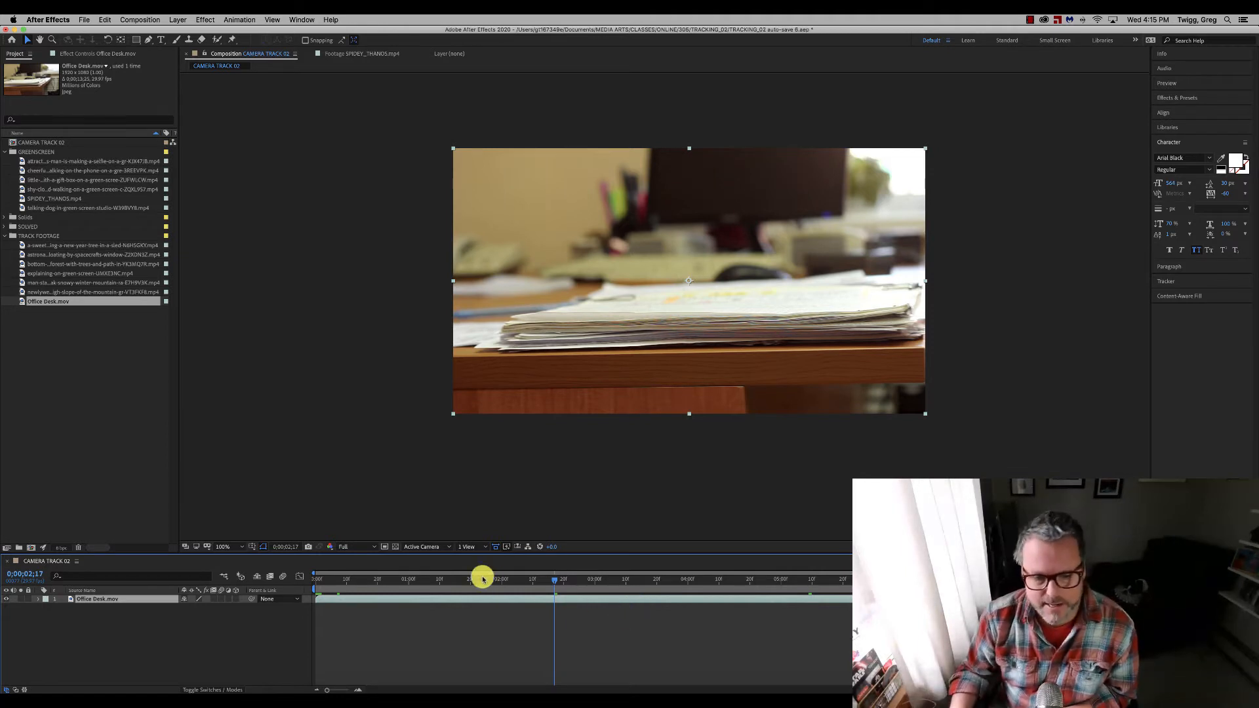
key("Home")
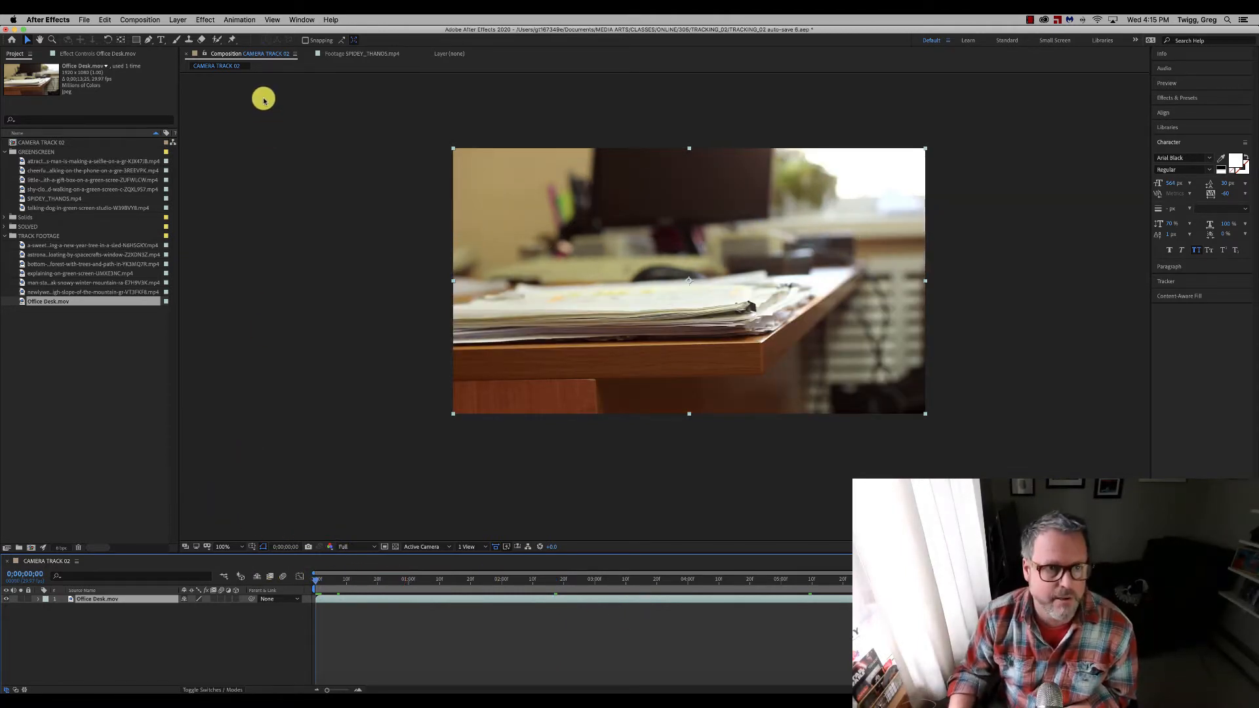
left_click(239, 20)
left_click(268, 191)
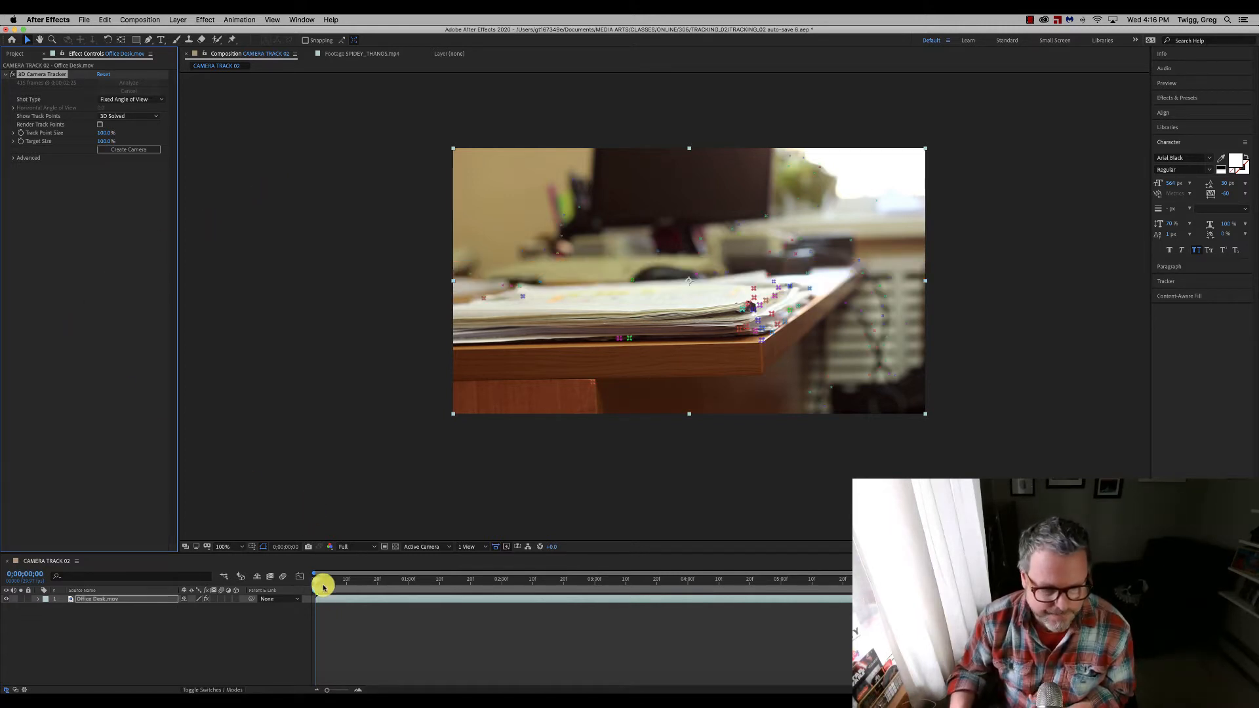
At 0;00;03;11, create a solid and camera from track points whose target lies flat by the edge of the paper stack
left_click_drag(314, 581, 6, 626)
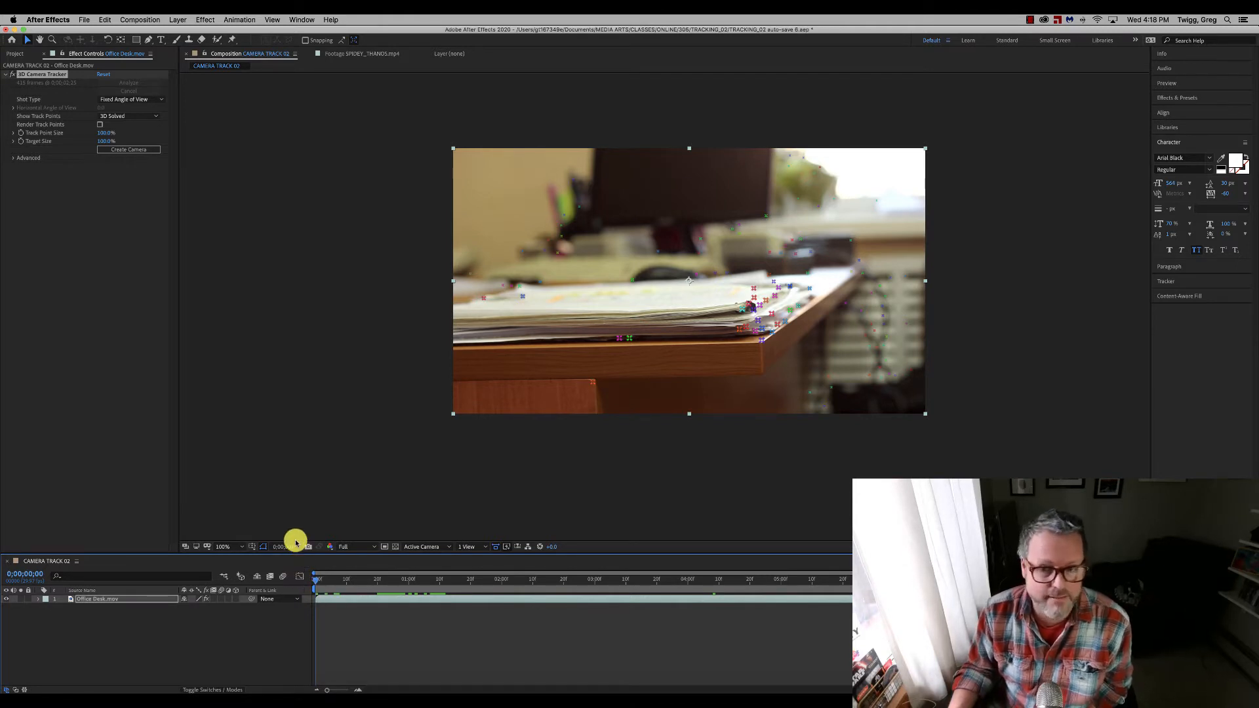
left_click_drag(315, 582, 847, 588)
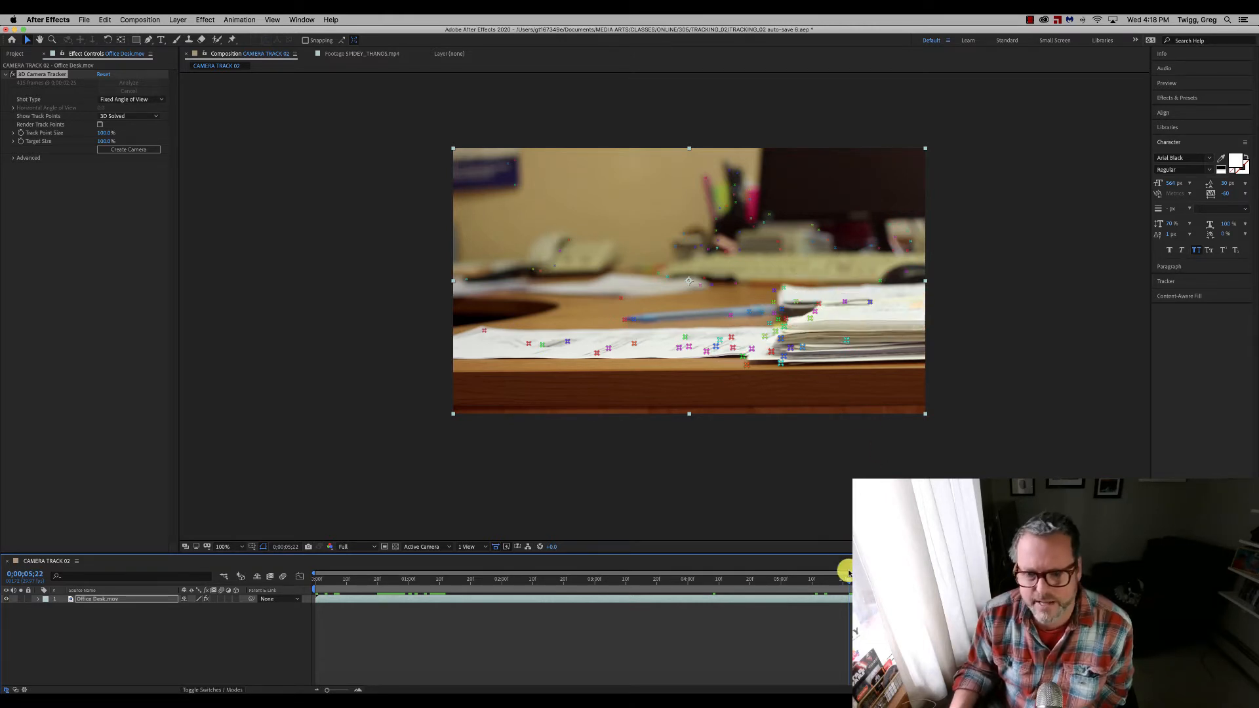
left_click_drag(848, 581, 533, 588)
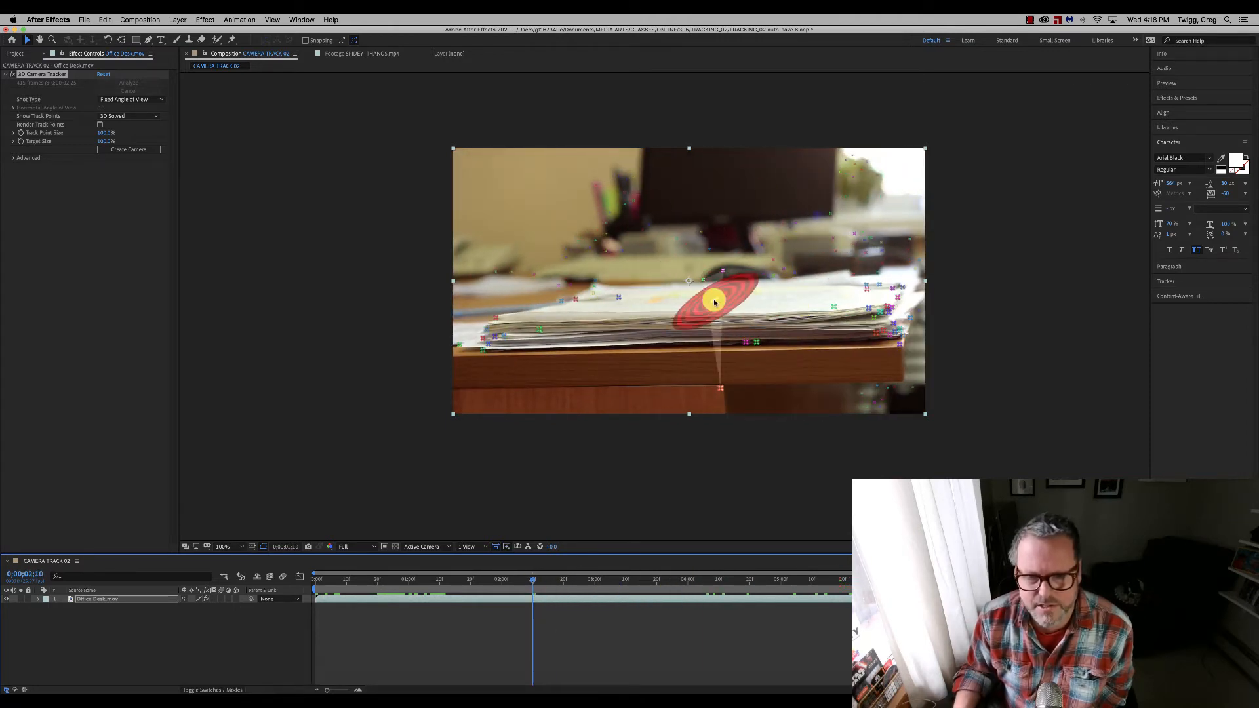
left_click_drag(532, 579, 376, 581)
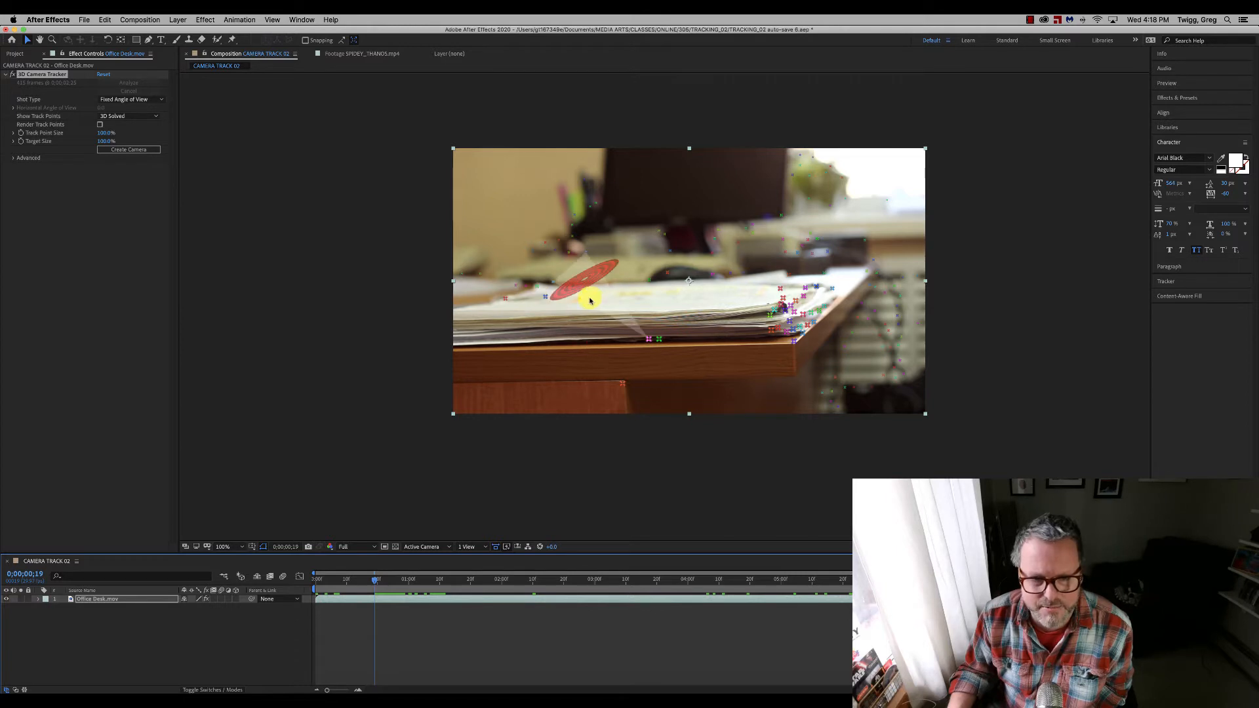
left_click_drag(372, 579, 628, 580)
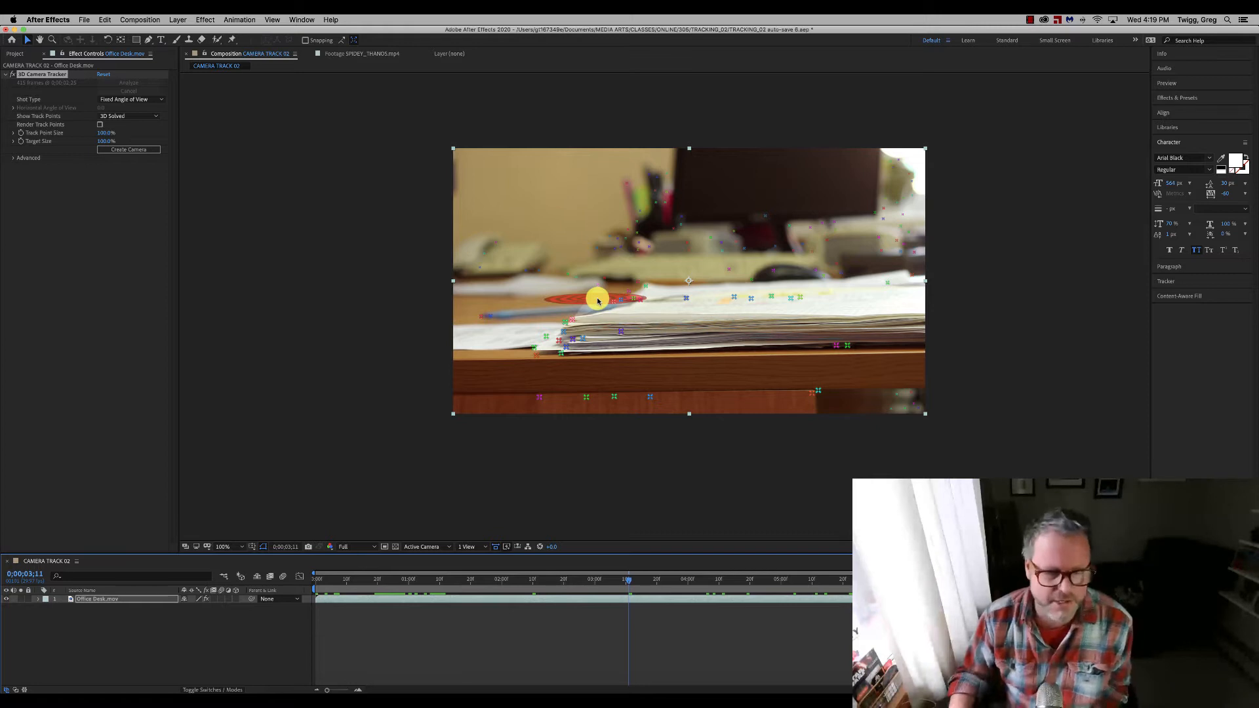
left_click(596, 300)
right_click(596, 300)
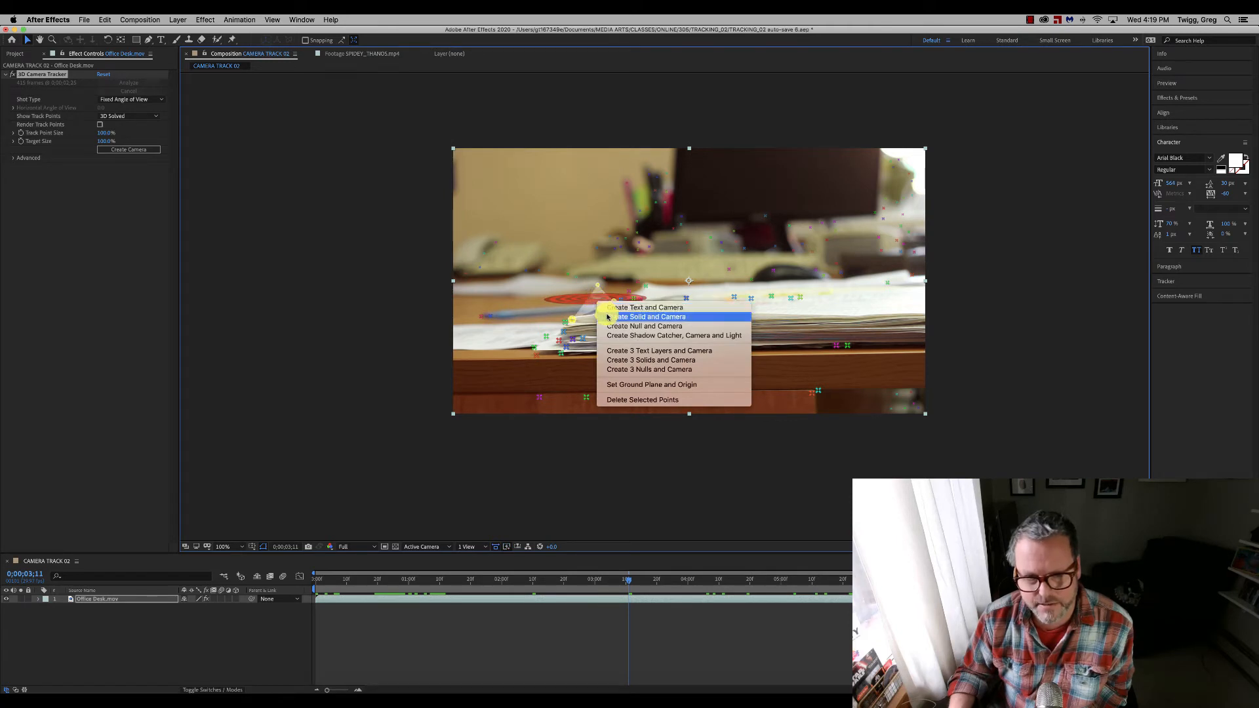
left_click(606, 317)
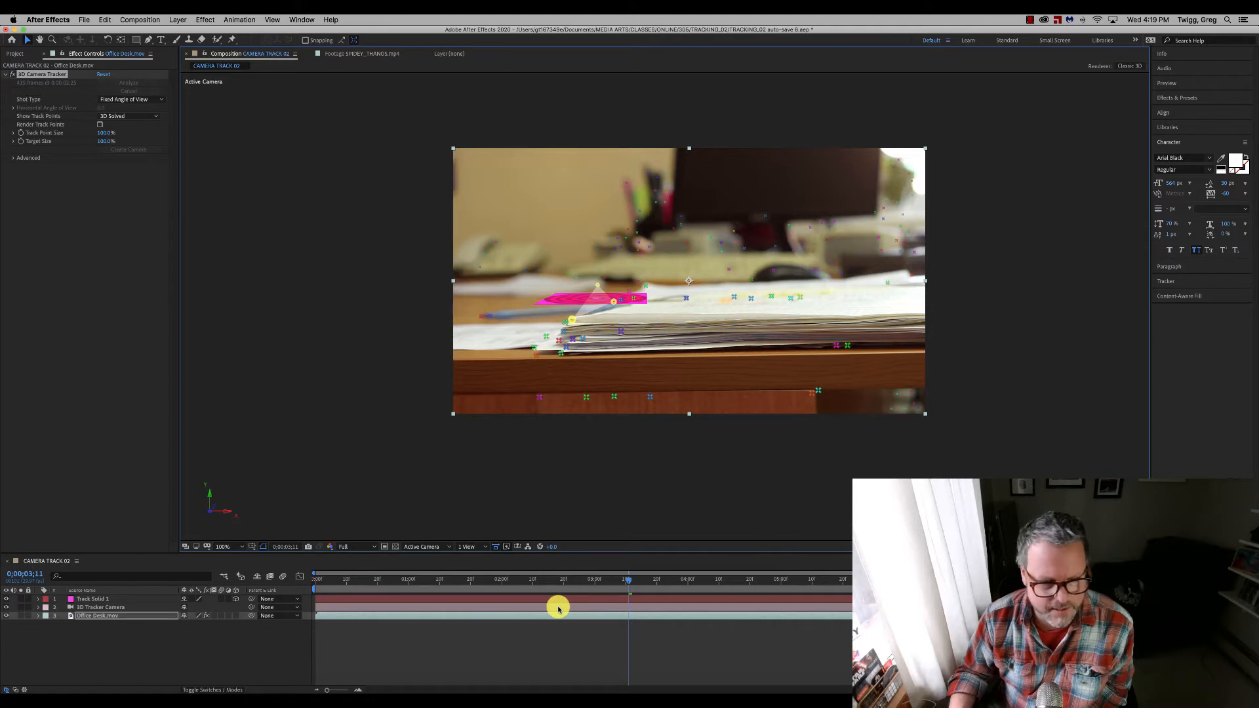
Check the tracked solid's motion across the shot and replace Track Solid 1 with the SPIDEY_THANOS.mp4 footage
left_click_drag(630, 582, 775, 579)
left_click_drag(844, 623, 187, 600)
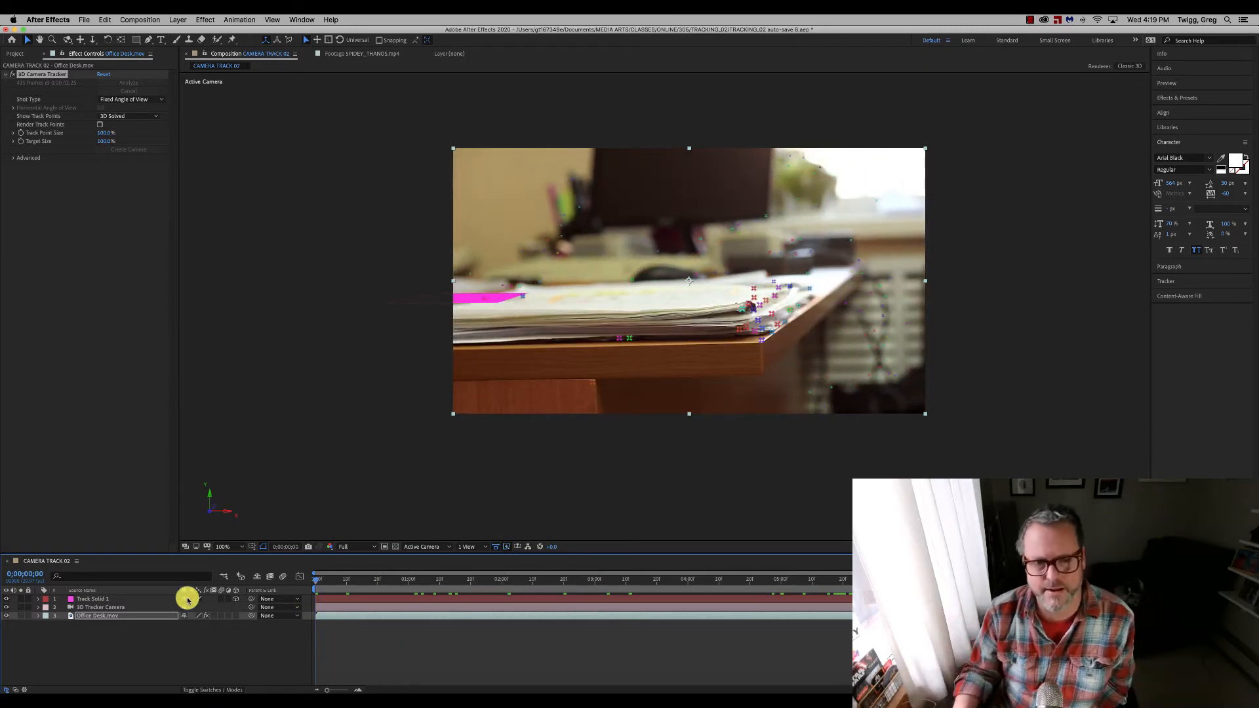
left_click_drag(357, 579, 718, 577)
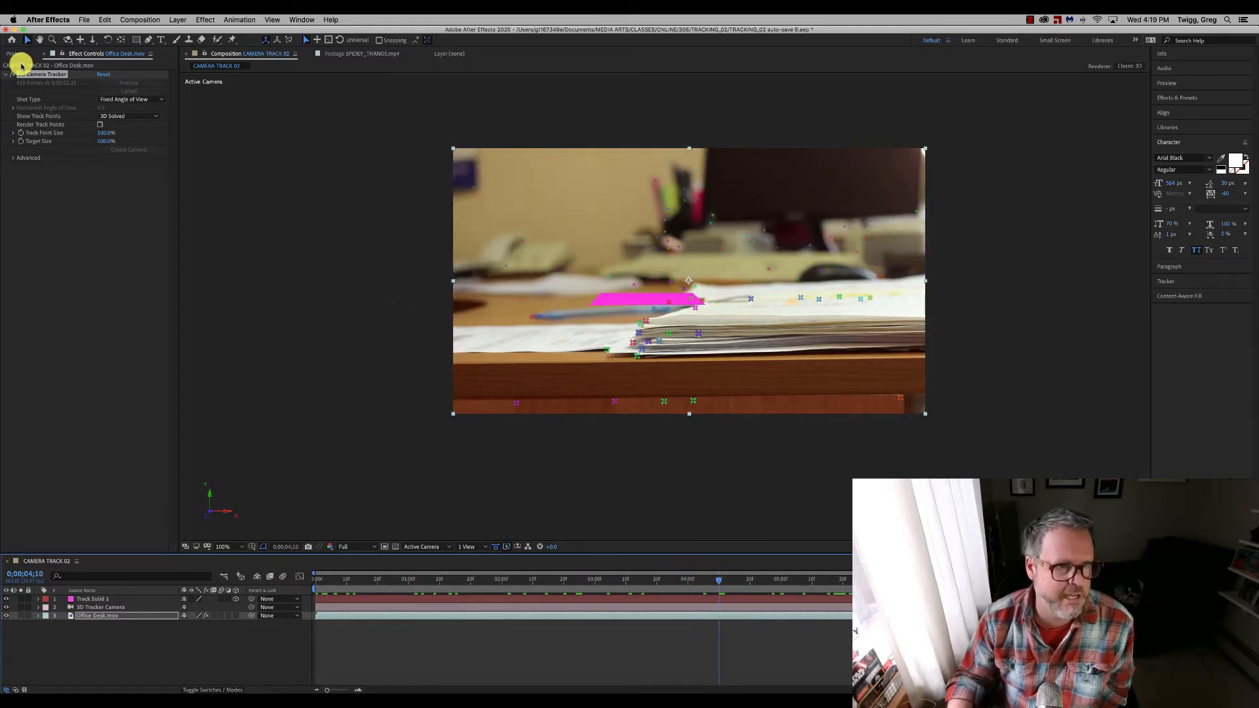
left_click(15, 54)
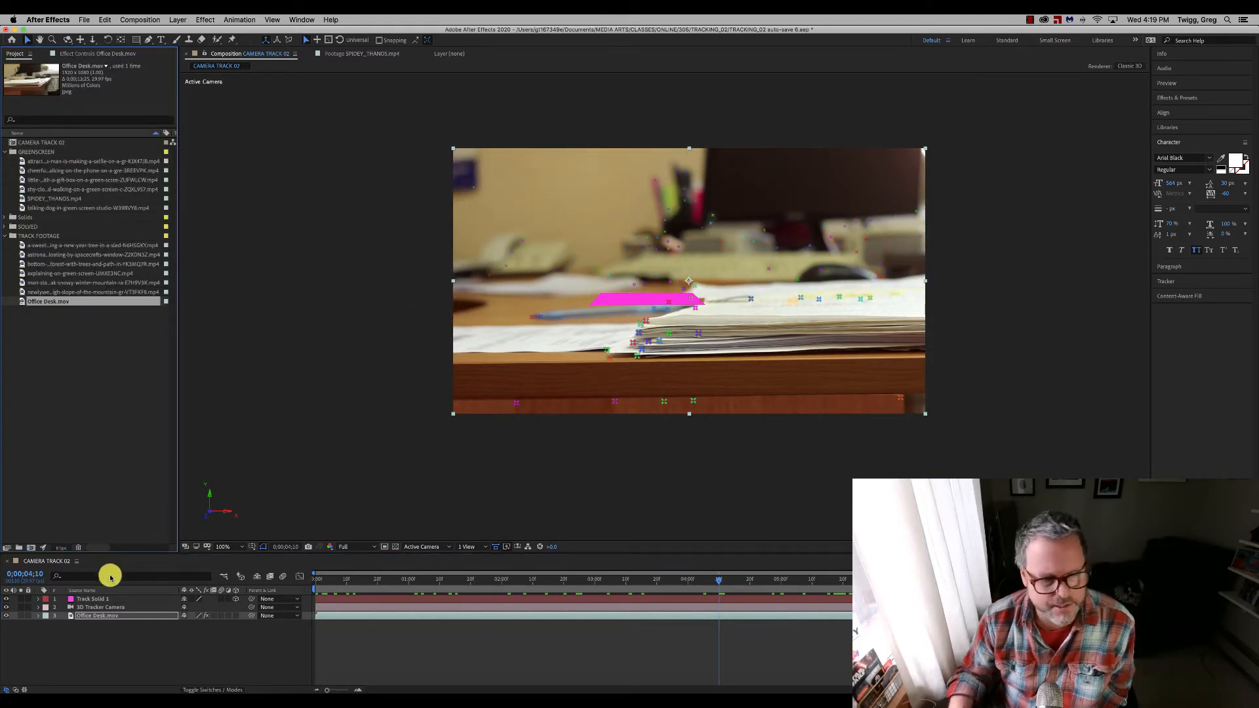
left_click(84, 599)
left_click(100, 600)
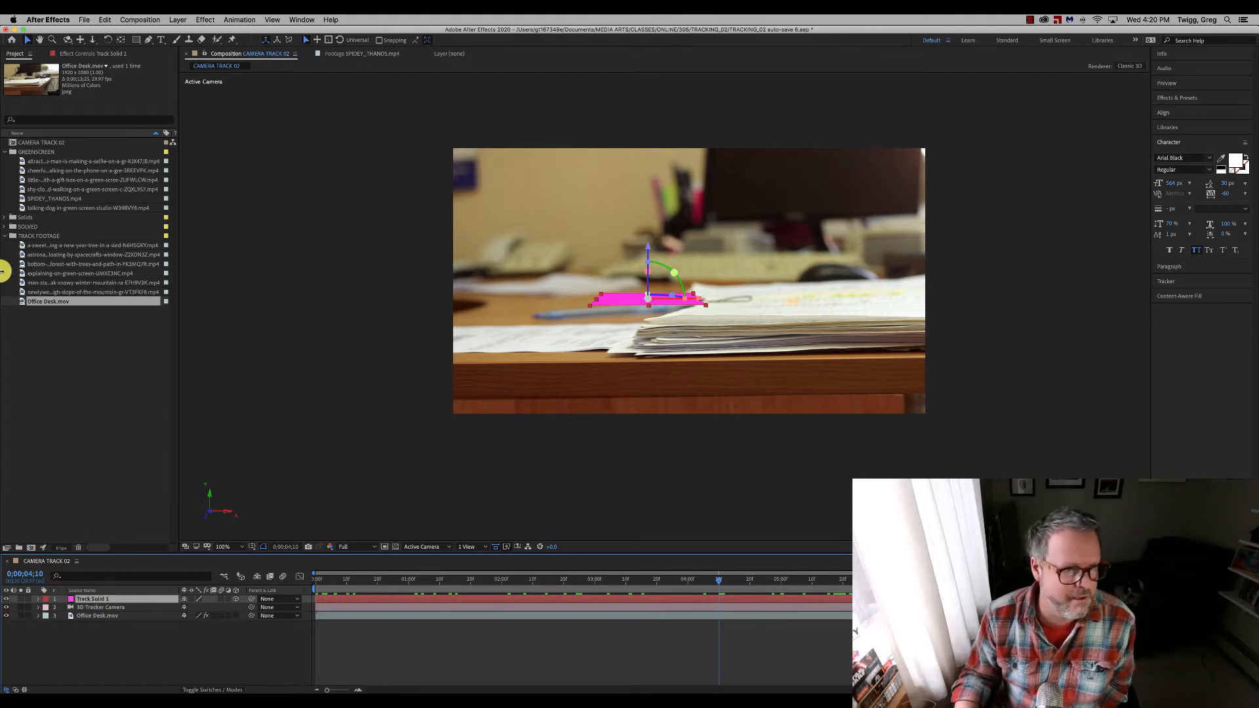
left_click(22, 198)
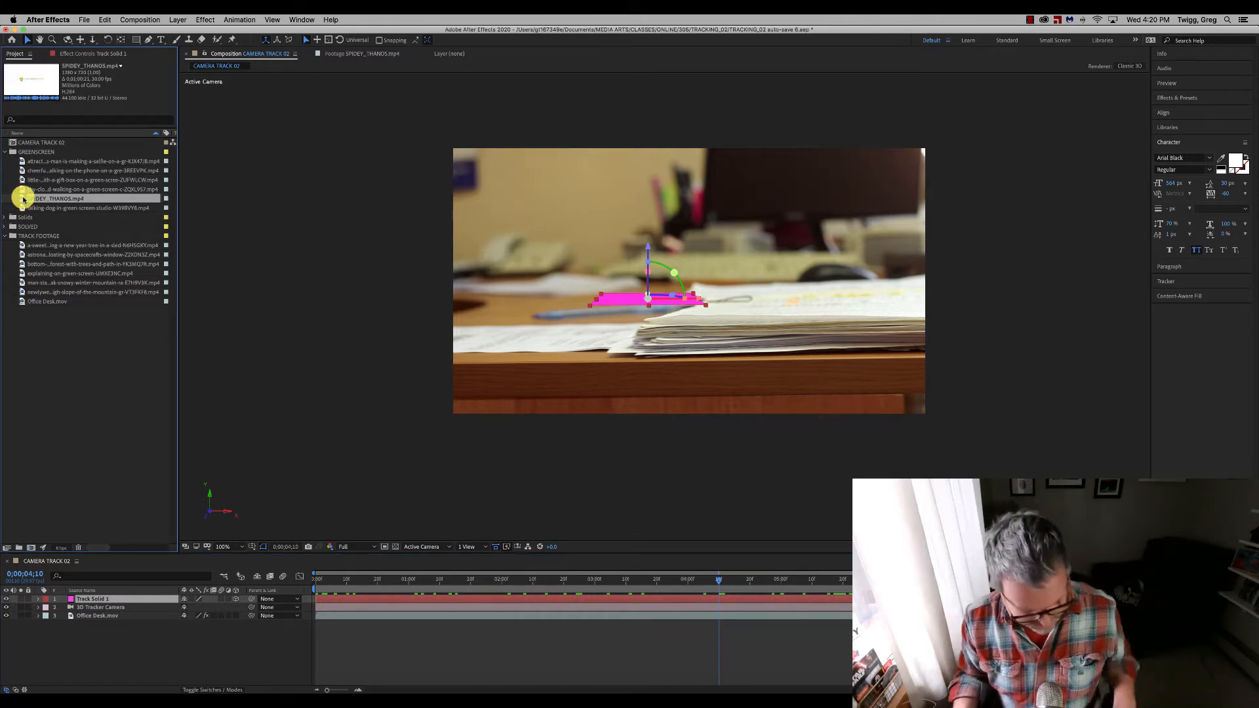
left_click_drag(23, 199, 82, 597)
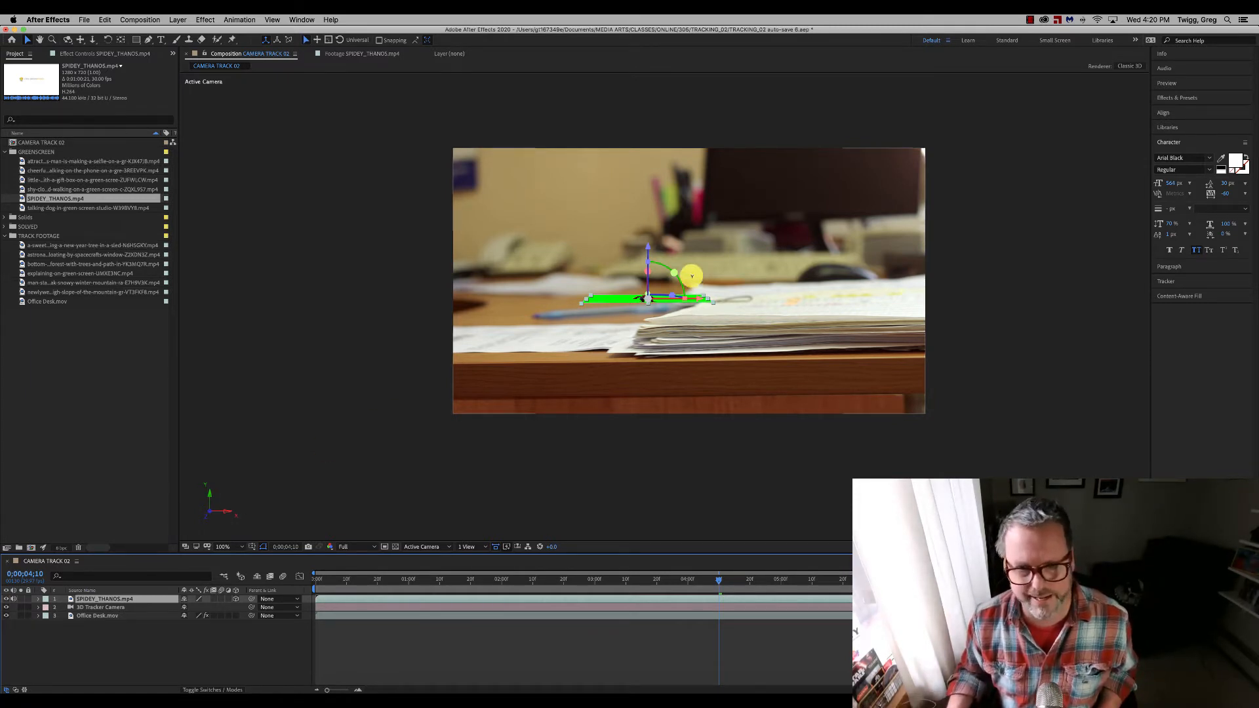
Rotate the green-screen clip upright around its X axis and move it up and across onto the paper stack
left_click_drag(647, 271, 646, 308)
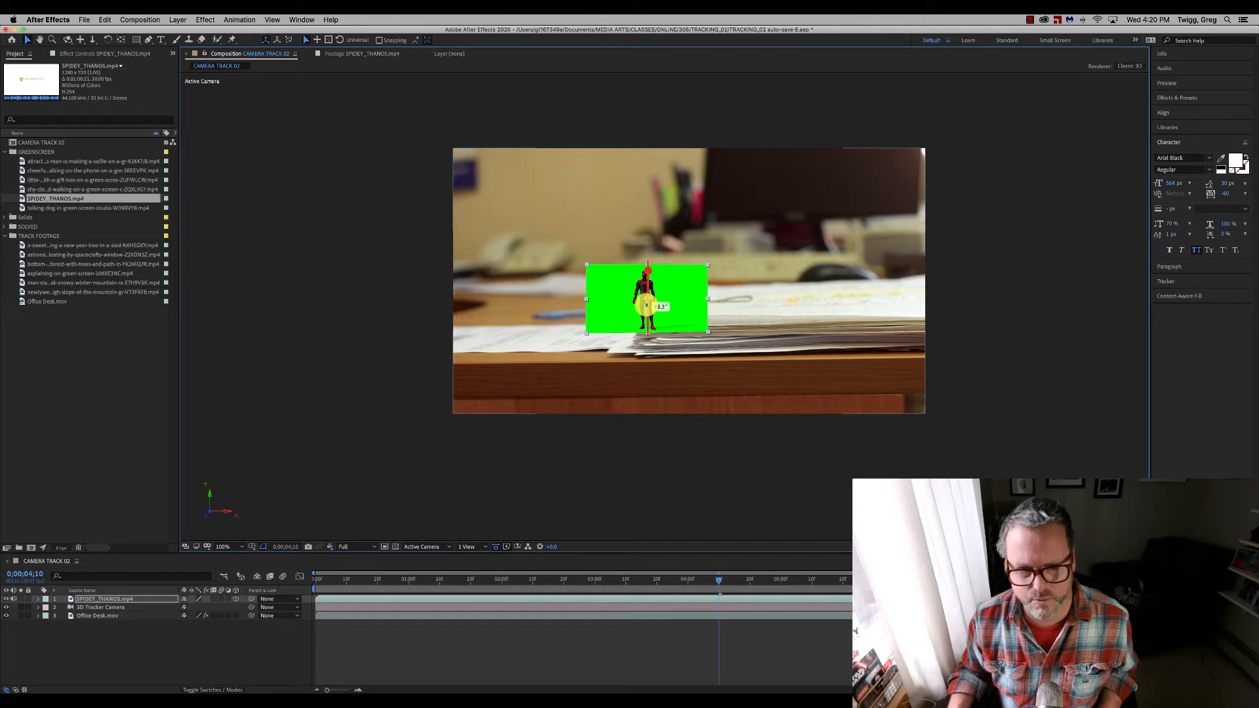
left_click_drag(646, 305, 648, 304)
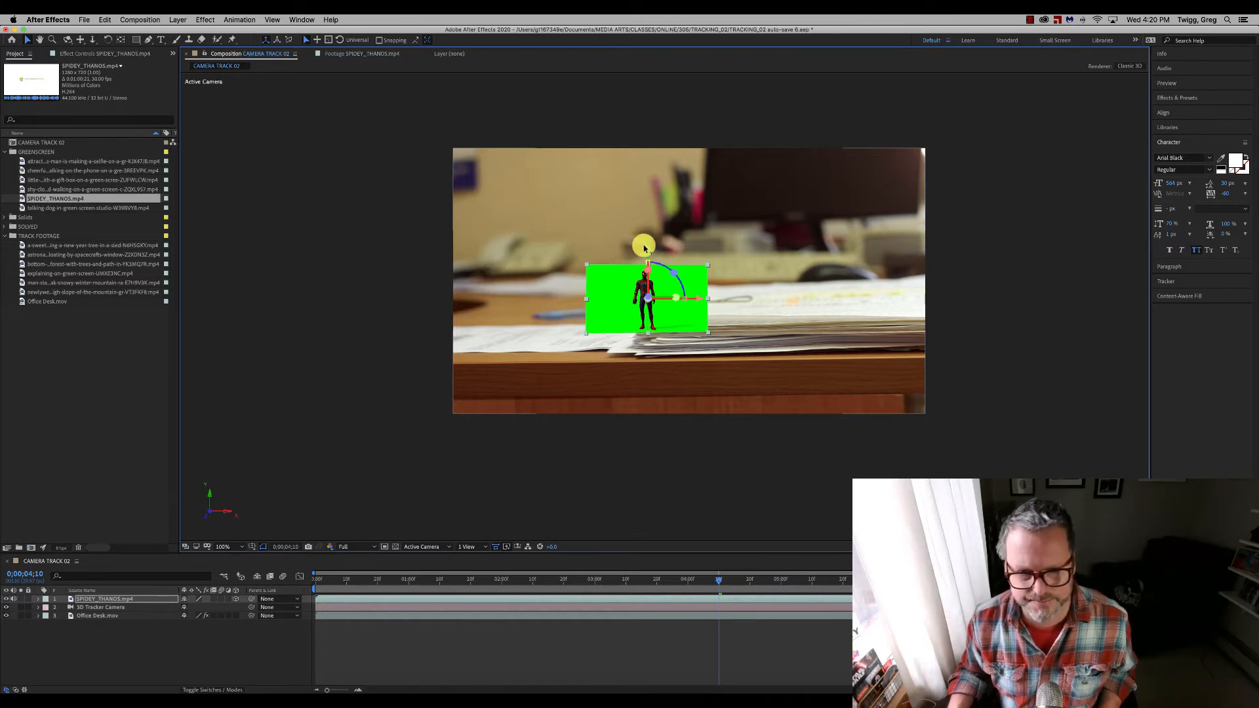
left_click_drag(644, 248, 644, 196)
left_click_drag(697, 280, 938, 274)
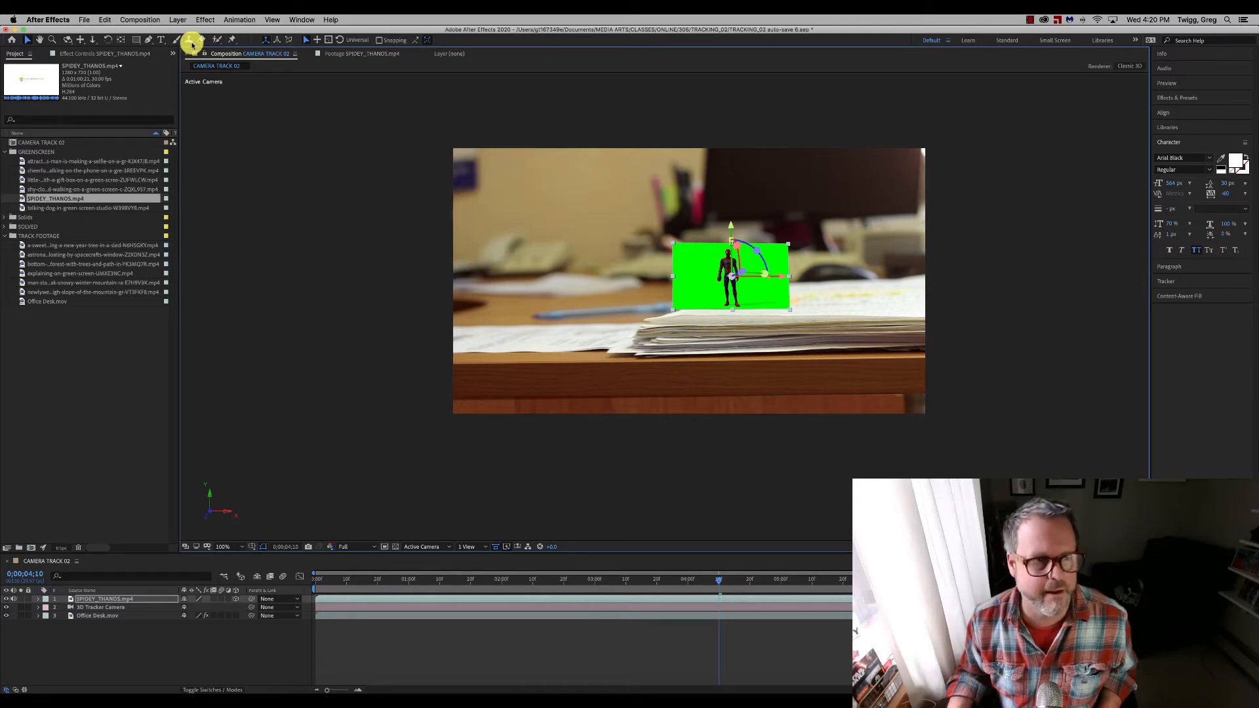
Apply Keylight (1.2) to the SPIDEY_THANOS.mp4 layer and sample the green backdrop as its Screen Colour
left_click(202, 19)
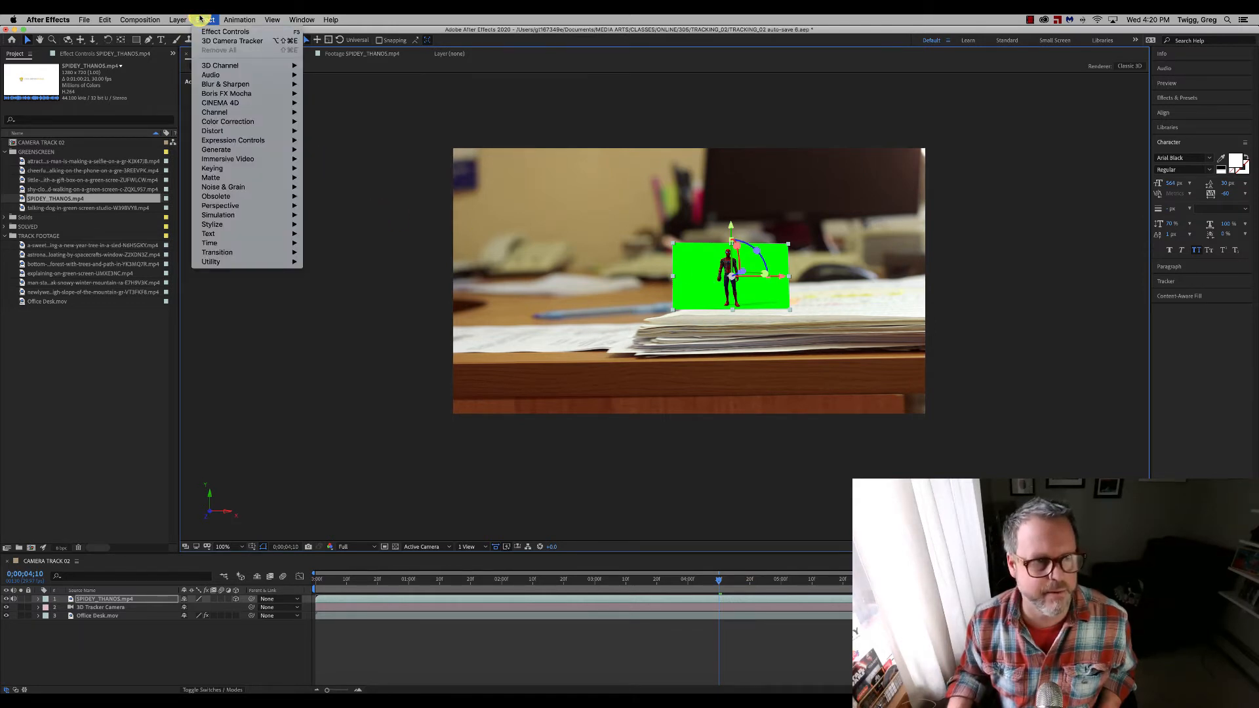
mouse_move(258, 169)
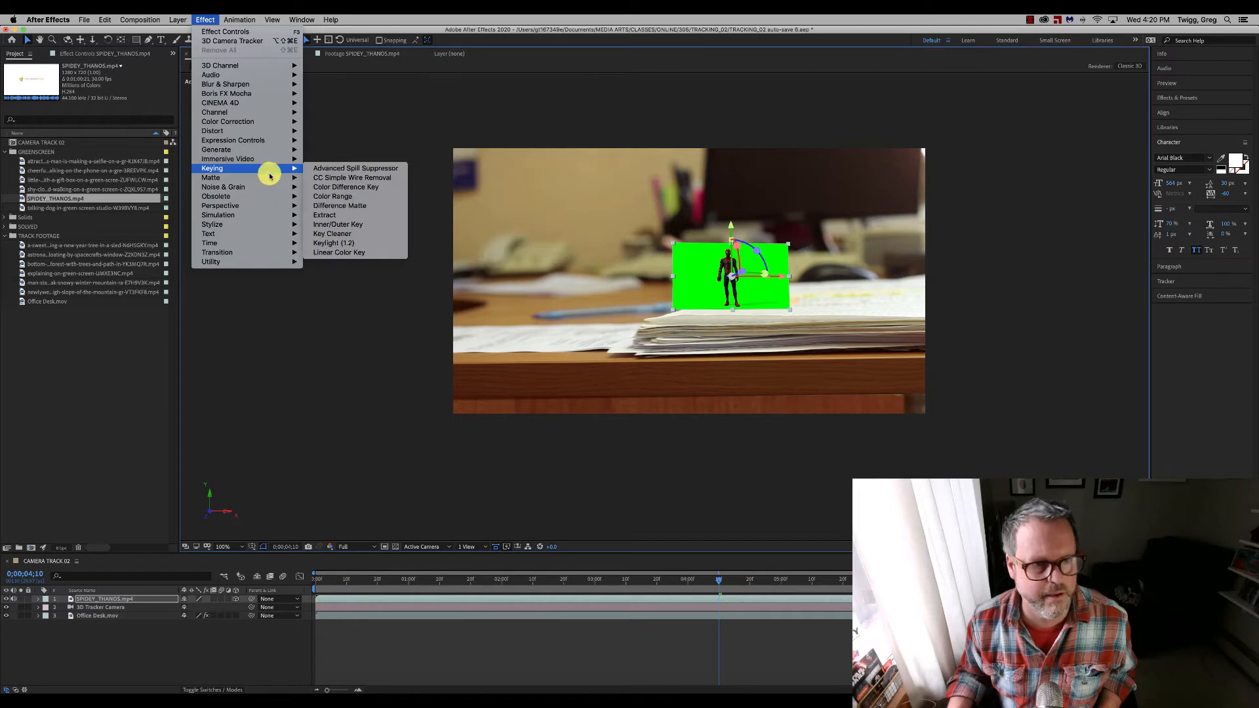
left_click(347, 244)
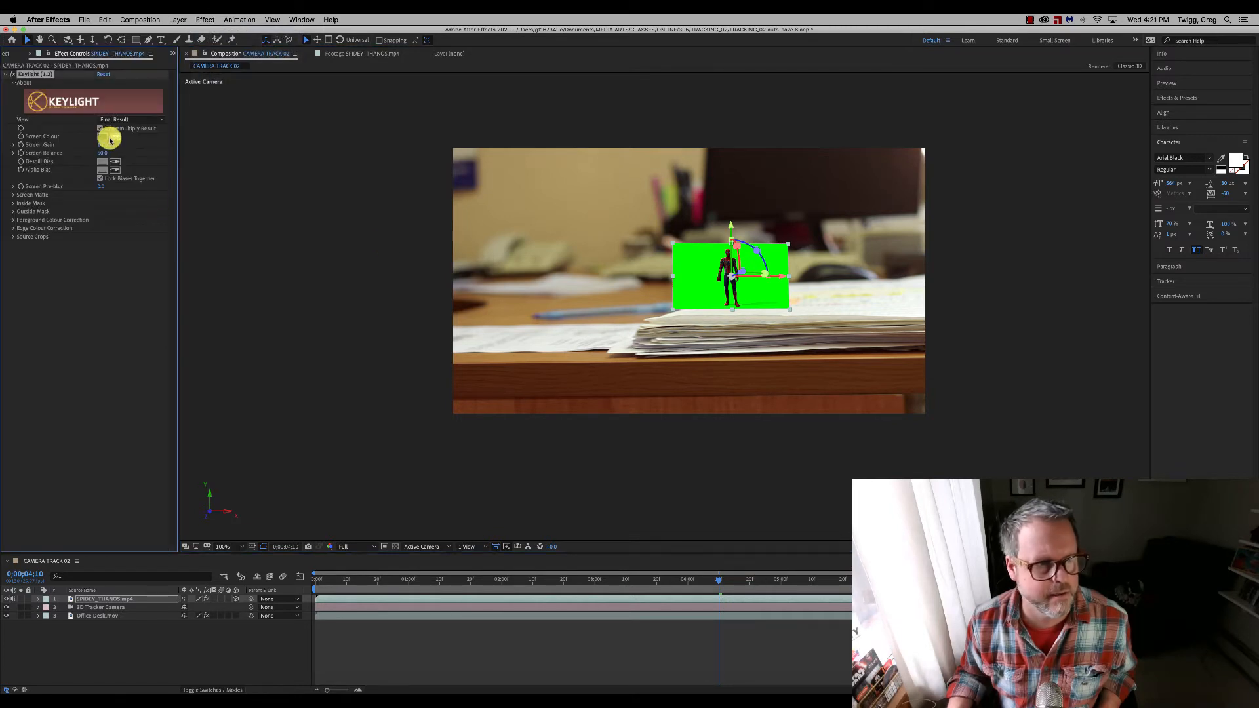
left_click(115, 135)
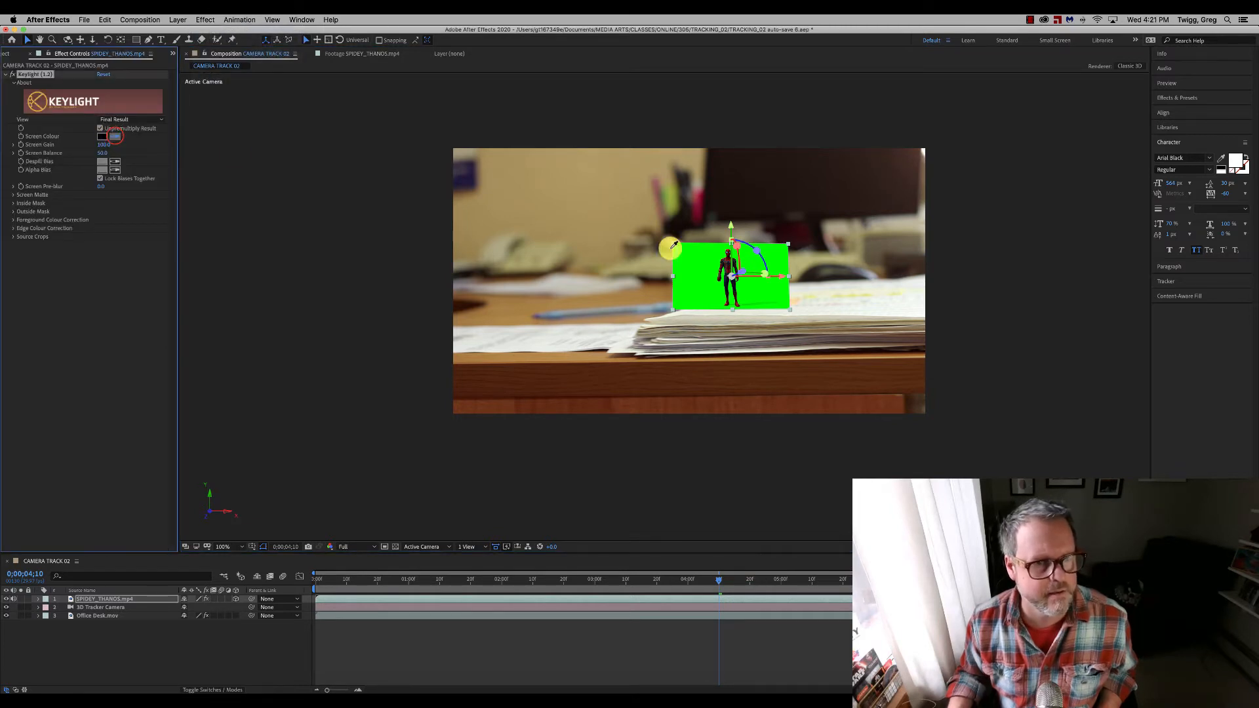
left_click(705, 282)
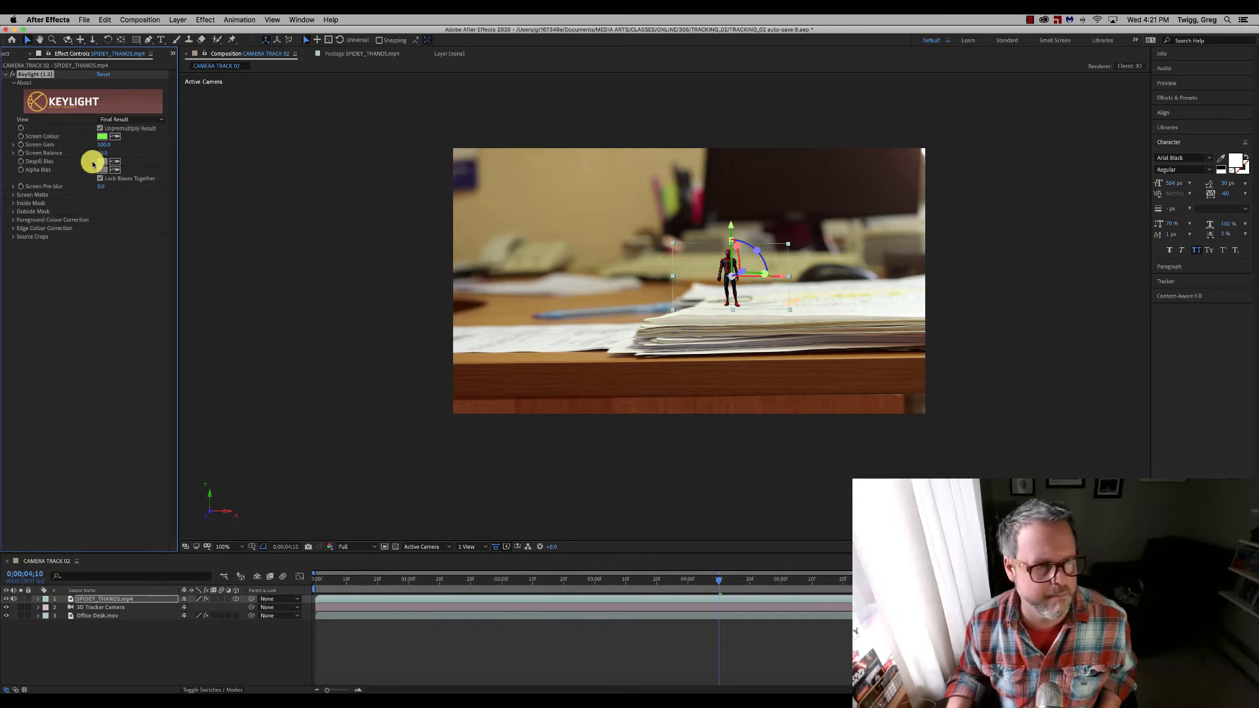
left_click(673, 464)
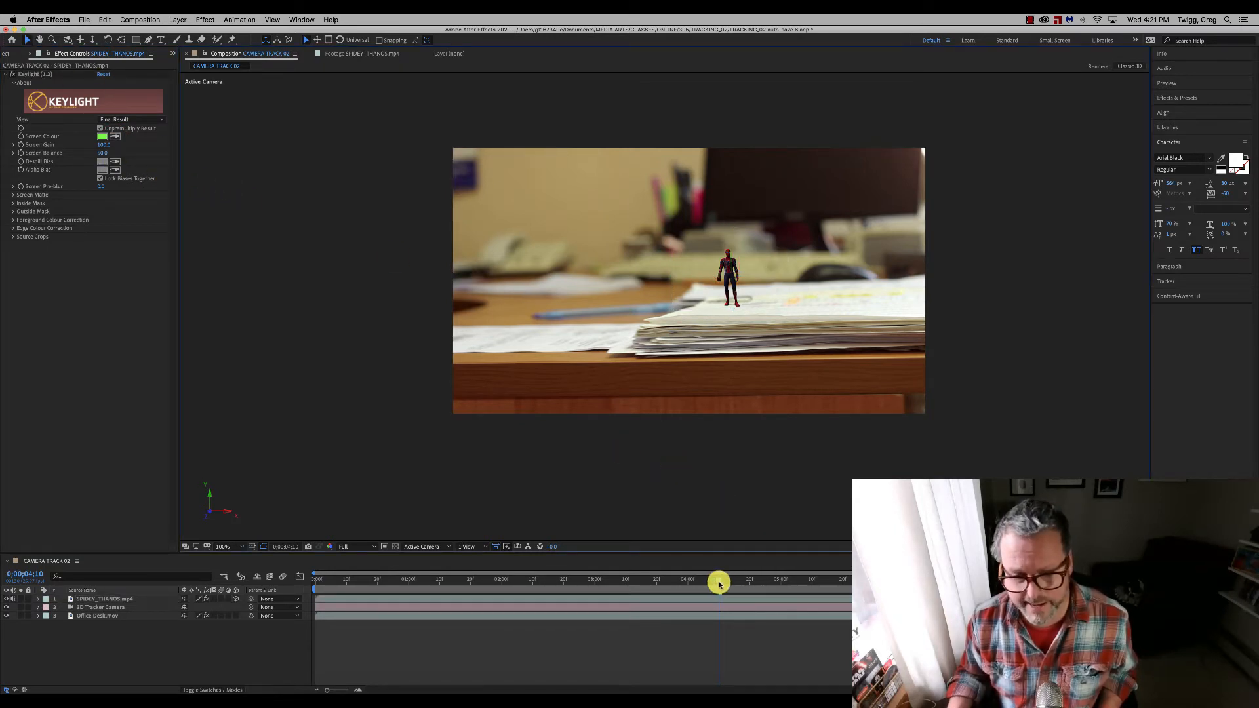
Shift the SPIDEY_THANOS.mp4 layer in time so its logo intro is skipped and the standing figure appears from the first frame
mouse_move(718, 579)
left_mouse_down()
mouse_move(566, 572)
mouse_move(730, 573)
mouse_move(537, 562)
mouse_move(735, 565)
left_mouse_up()
left_click_drag(752, 568, 334, 555)
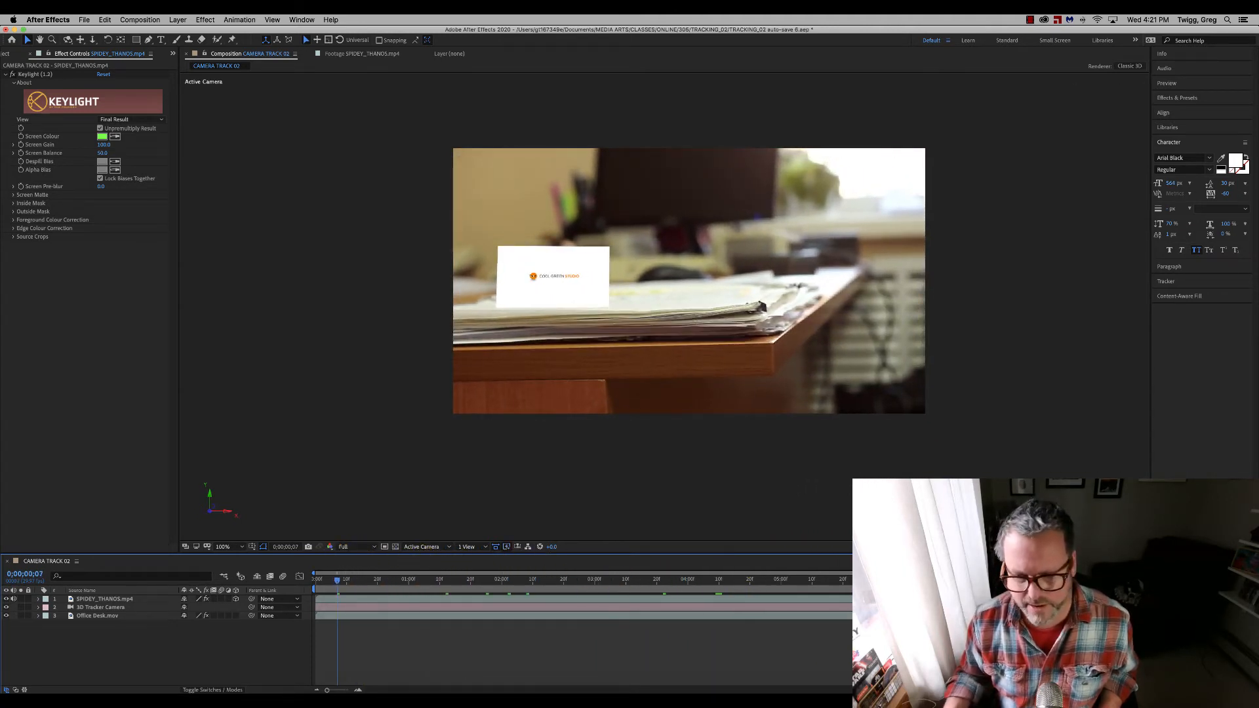
left_click(105, 598)
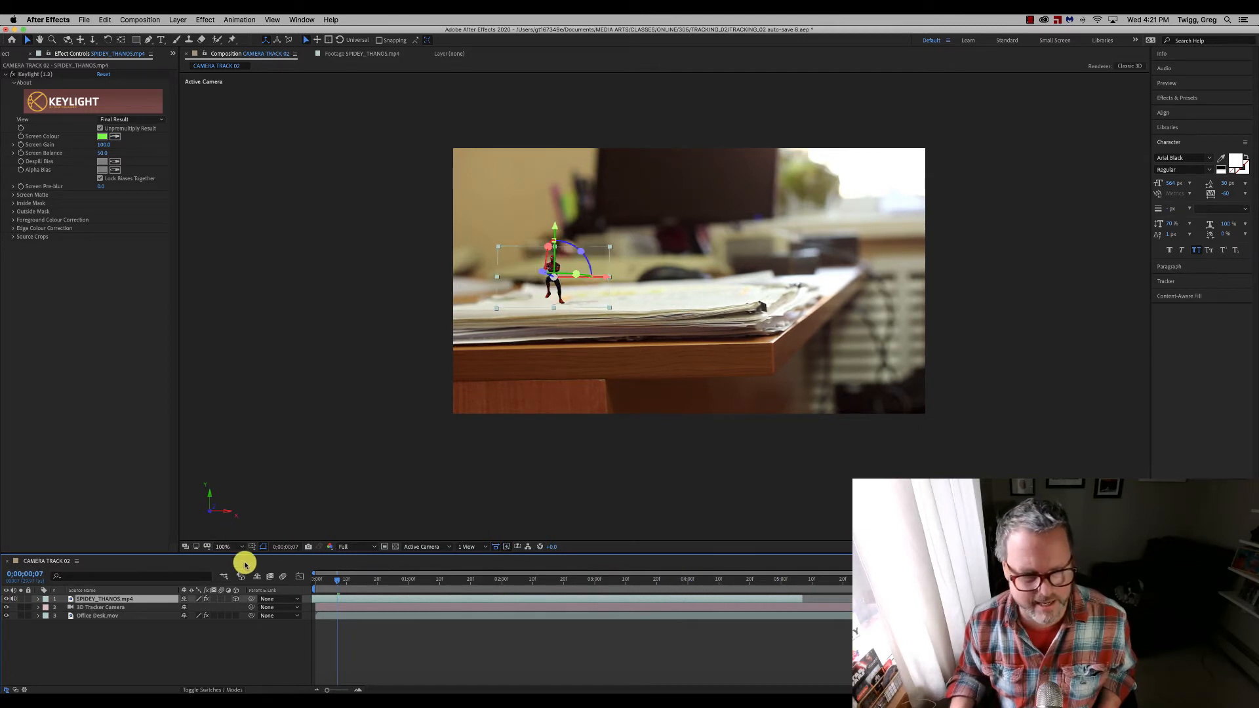
left_click_drag(321, 583, 301, 576)
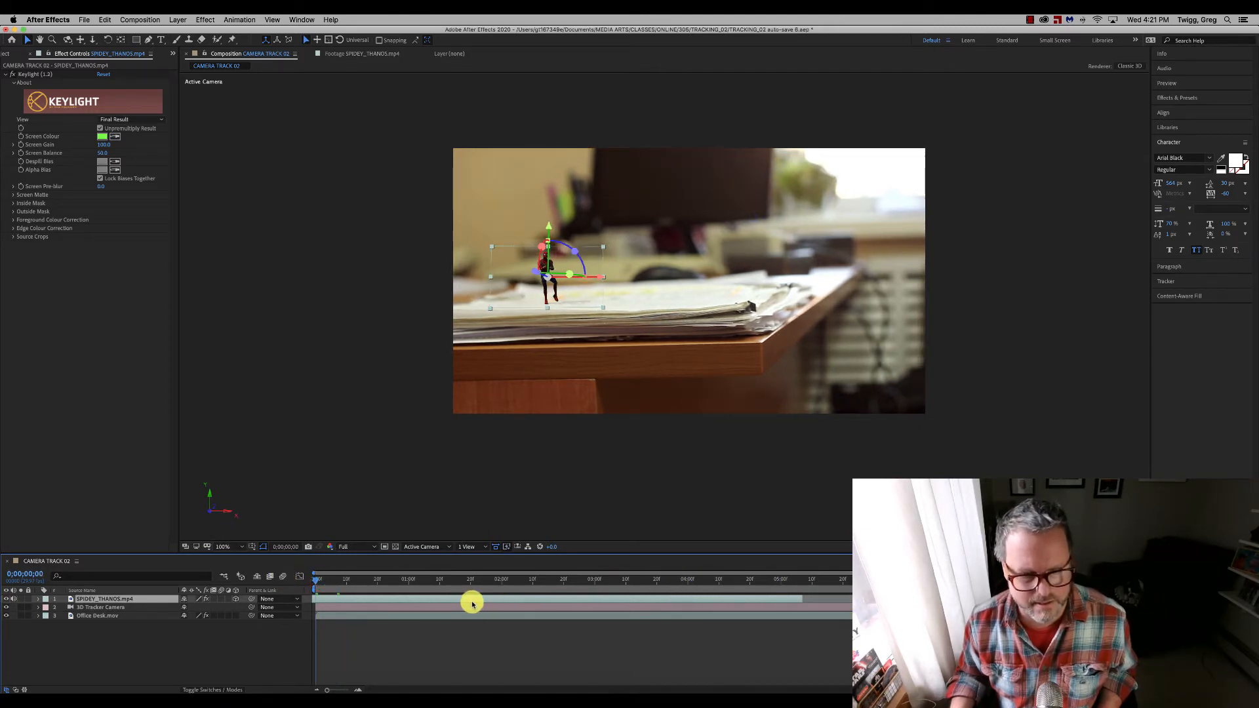
left_click_drag(475, 600, 658, 609)
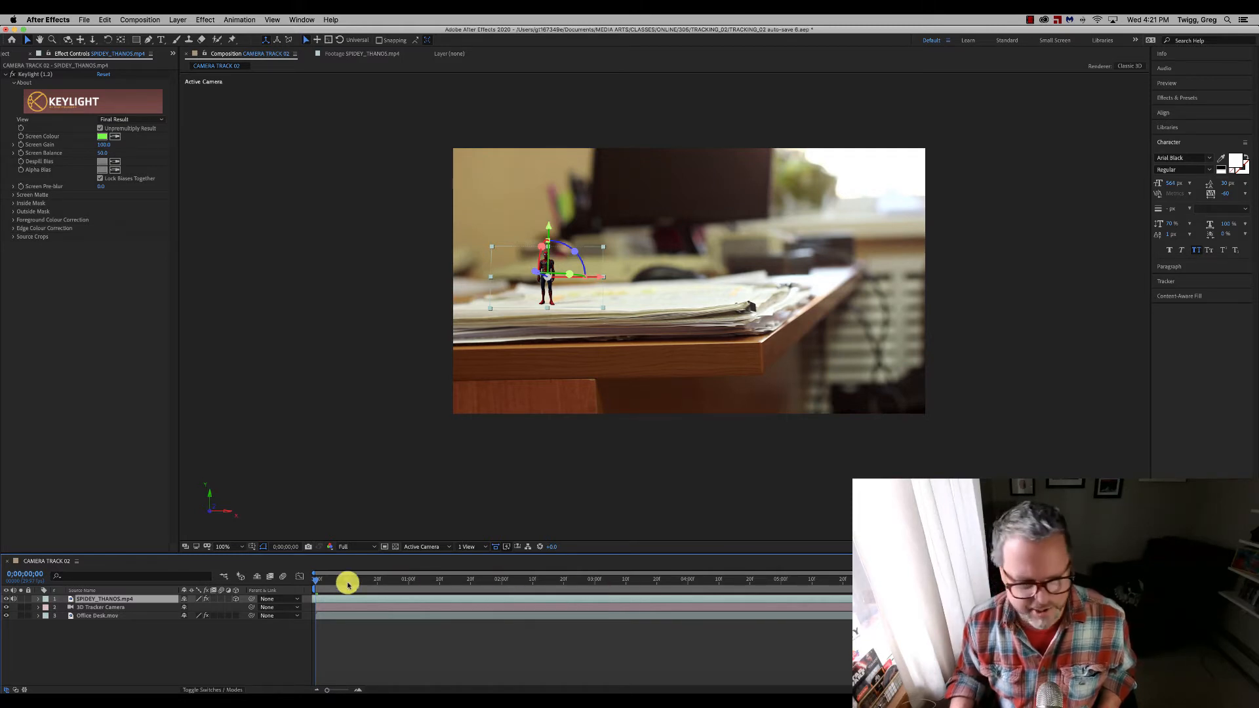
left_click_drag(318, 581, 772, 590)
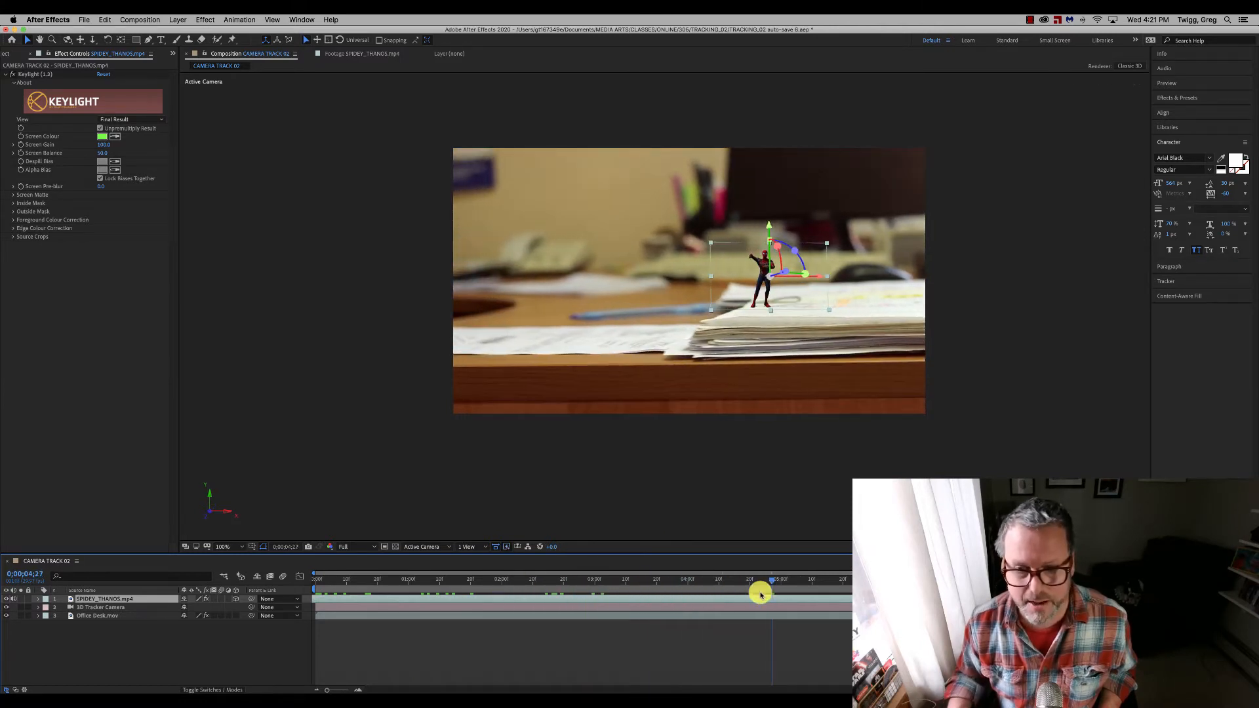
left_click_drag(340, 580, 264, 558)
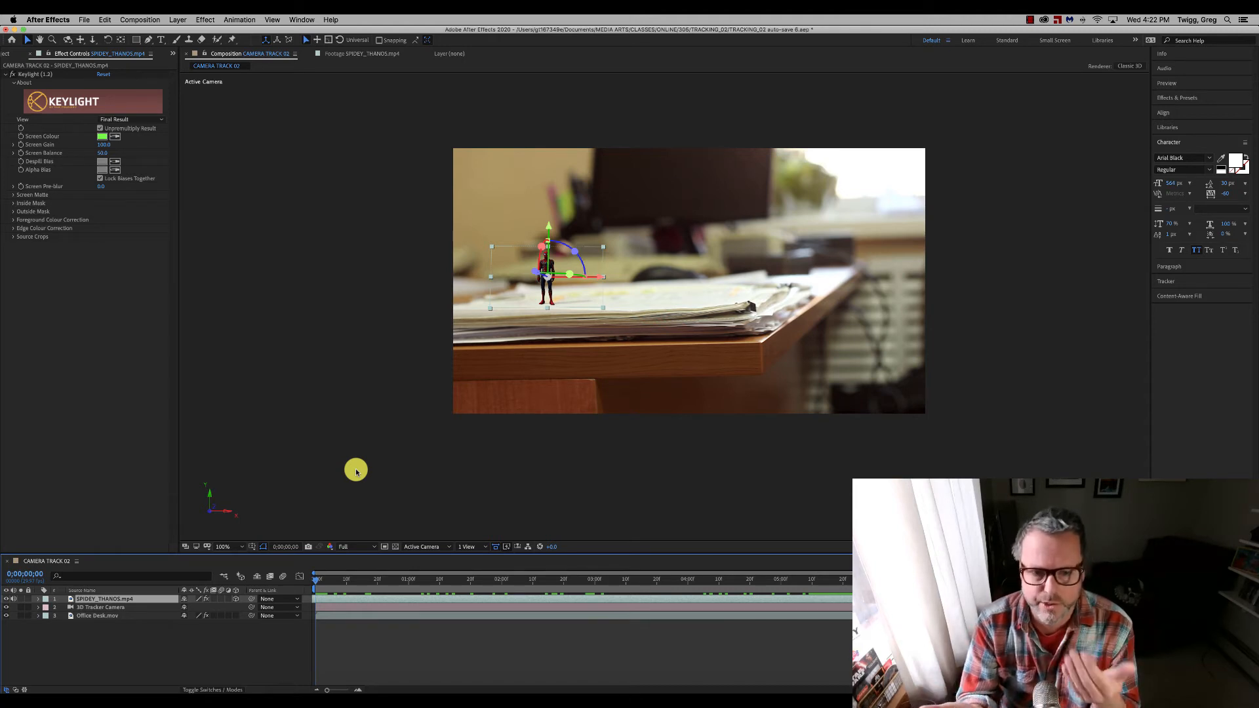
left_click_drag(317, 580, 2, 580)
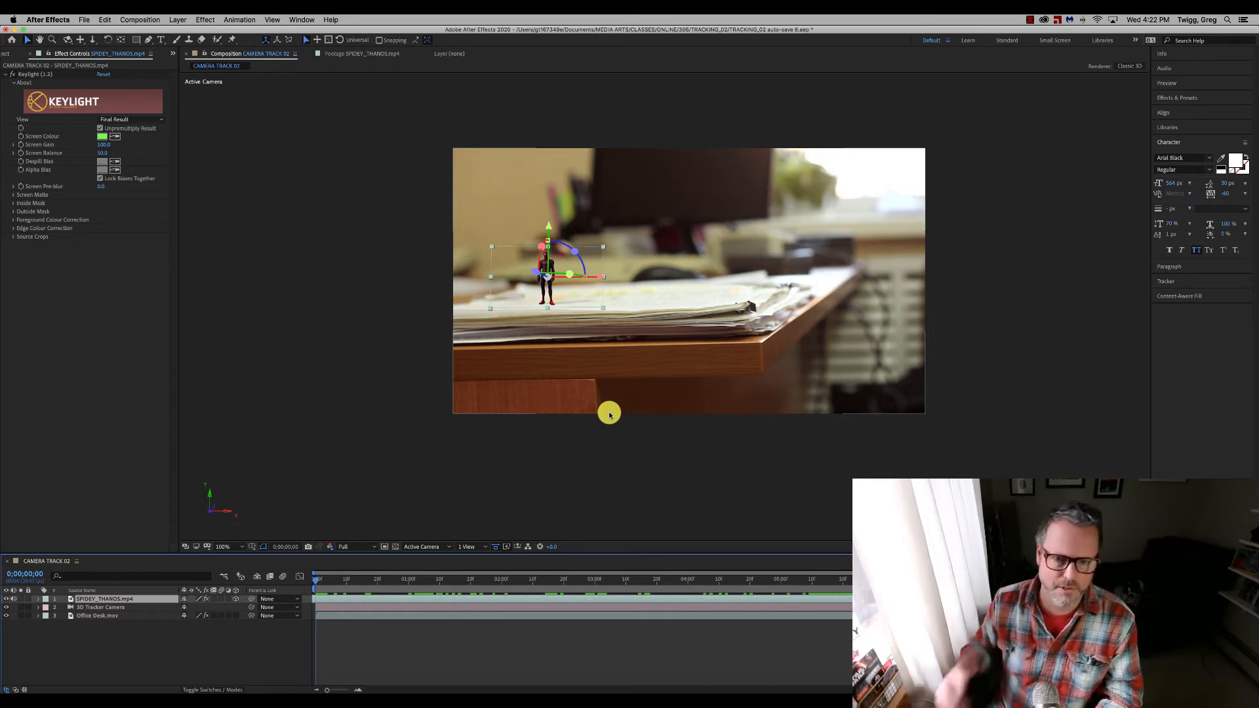
Move the keyed figure closer to the camera, adjust its horizontal and vertical position on the papers, and preview the composition
left_click_drag(534, 273, 255, 197)
left_click_drag(578, 269, 692, 263)
left_click_drag(579, 217, 578, 213)
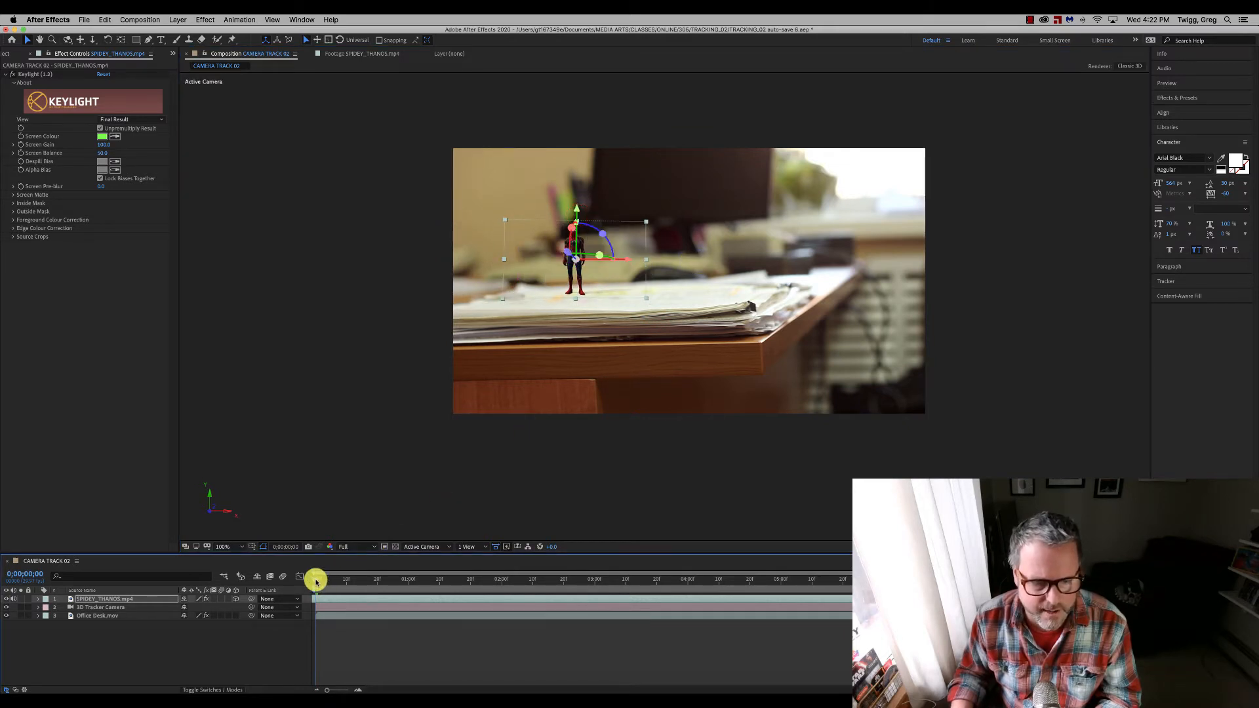
key("space")
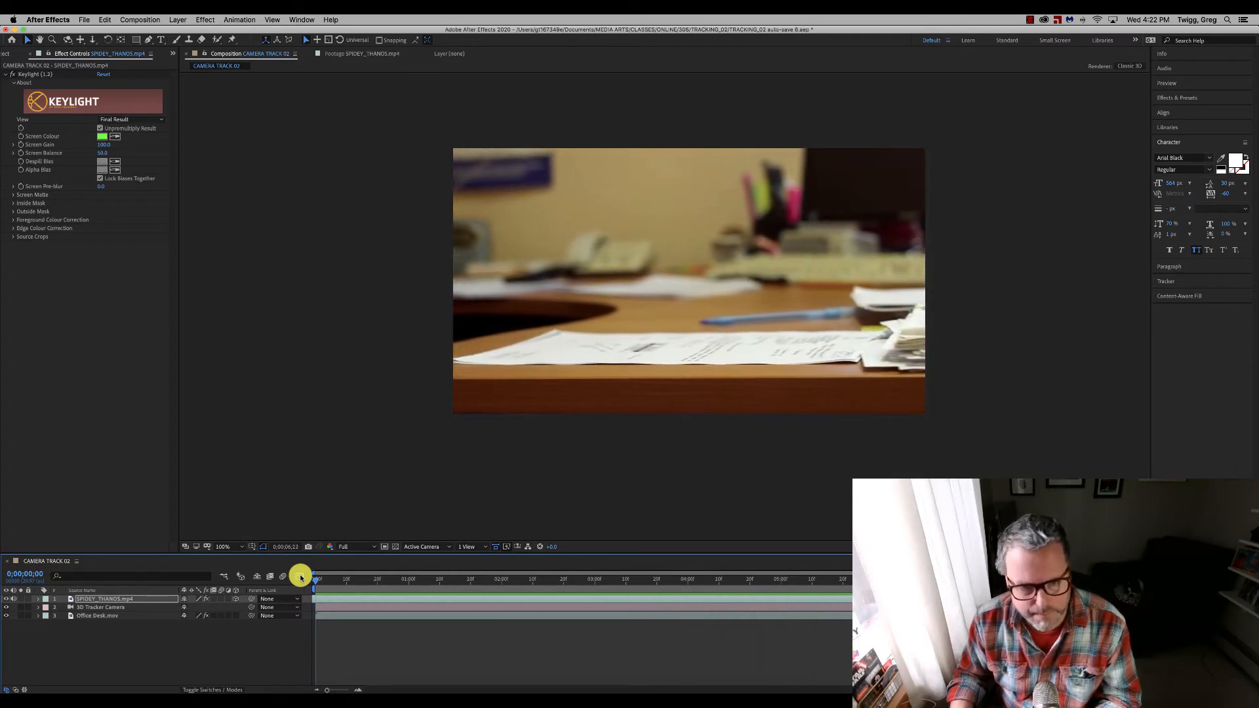
key("space")
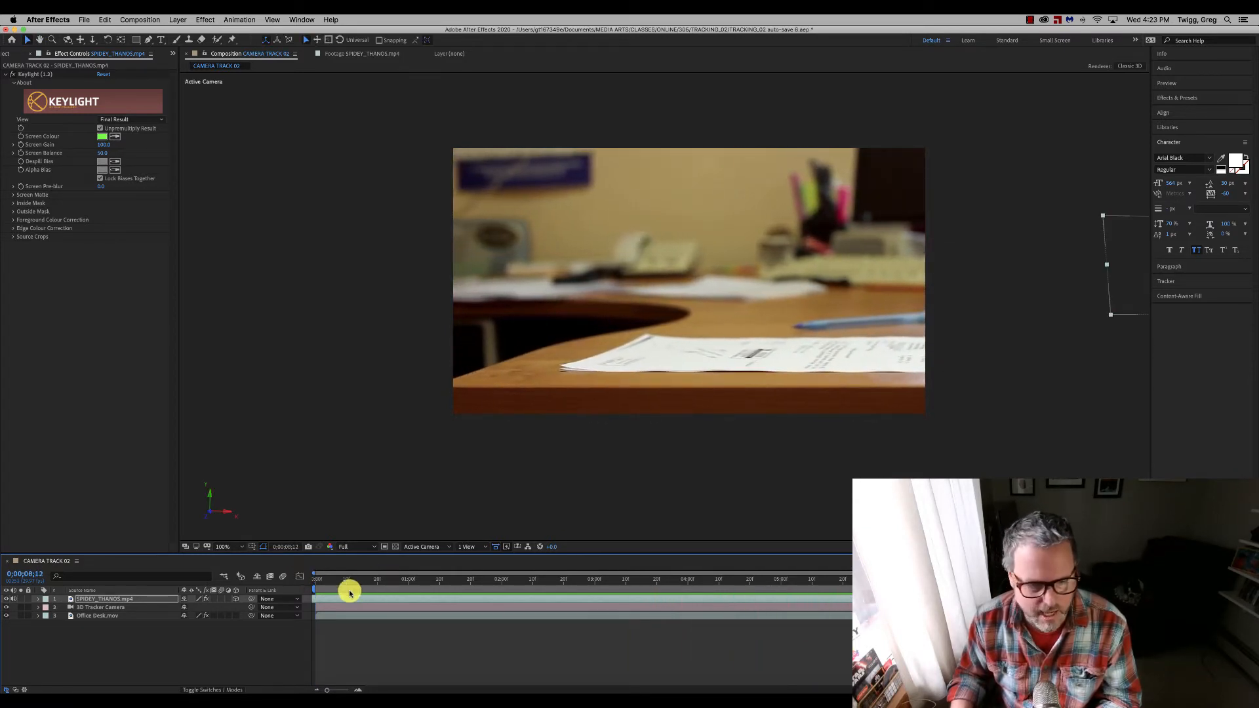
Return the playhead to the first frame and deselect the layer to inspect the standing Spider-Man on the paper stack
left_click(328, 580)
left_click_drag(298, 578, 266, 553)
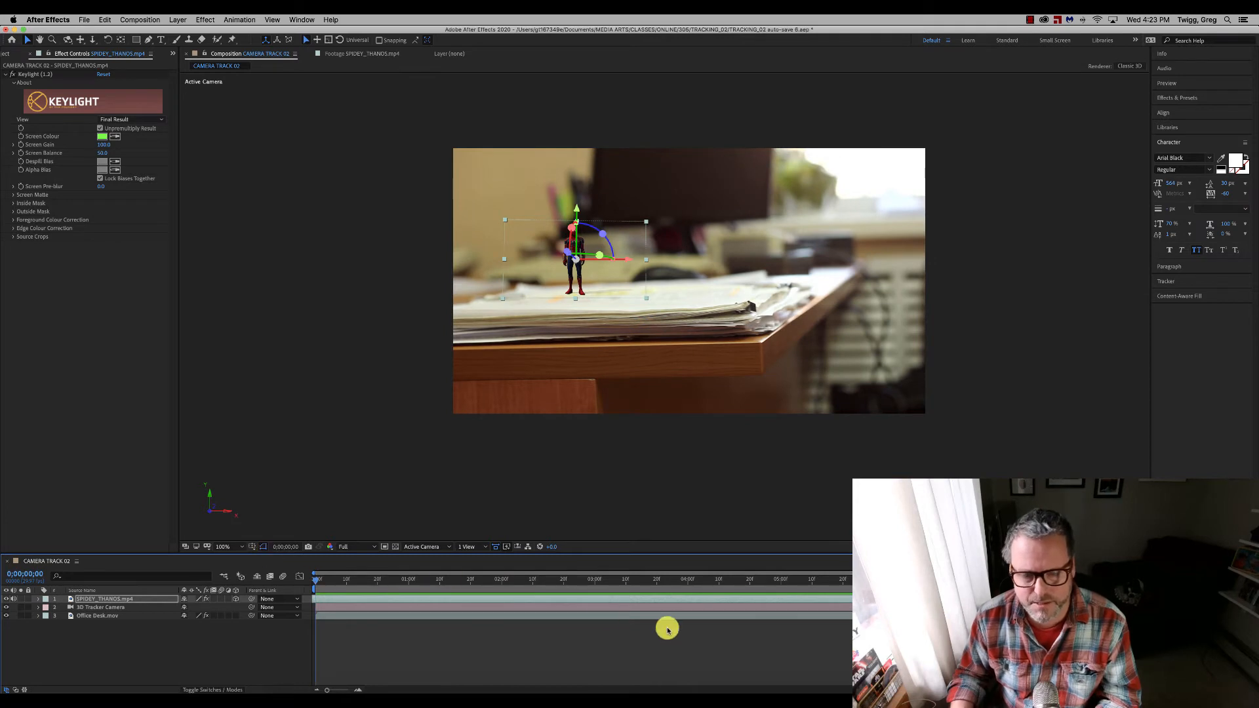
left_click(607, 477)
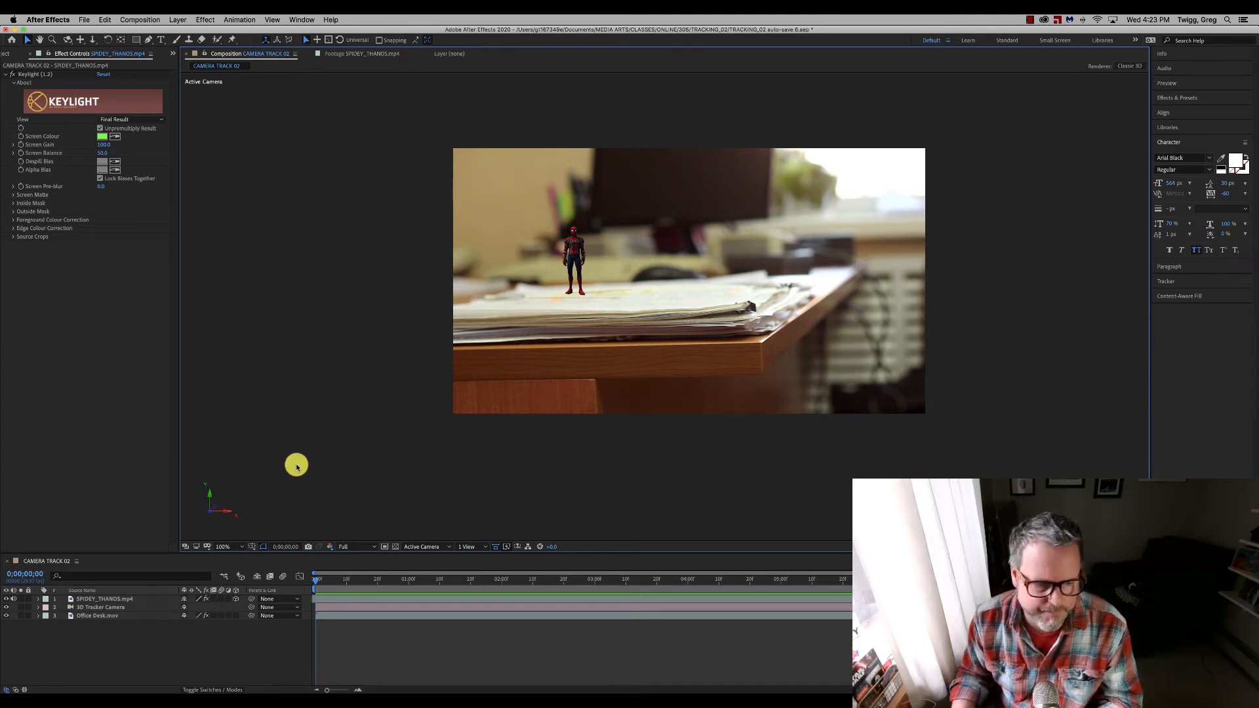
At 0;00;05;03, duplicate the SPIDEY_THANOS.mp4 layer and mute the duplicate's audio
left_click_drag(423, 579, 789, 584)
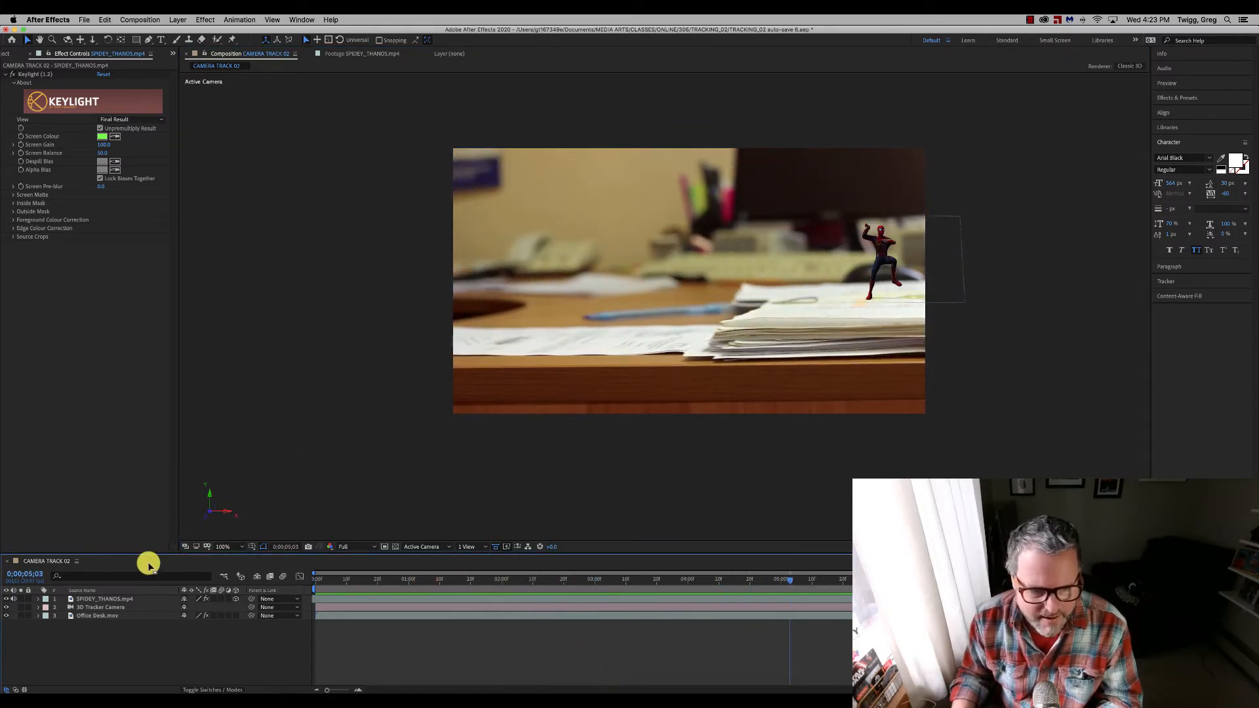
left_click(90, 600)
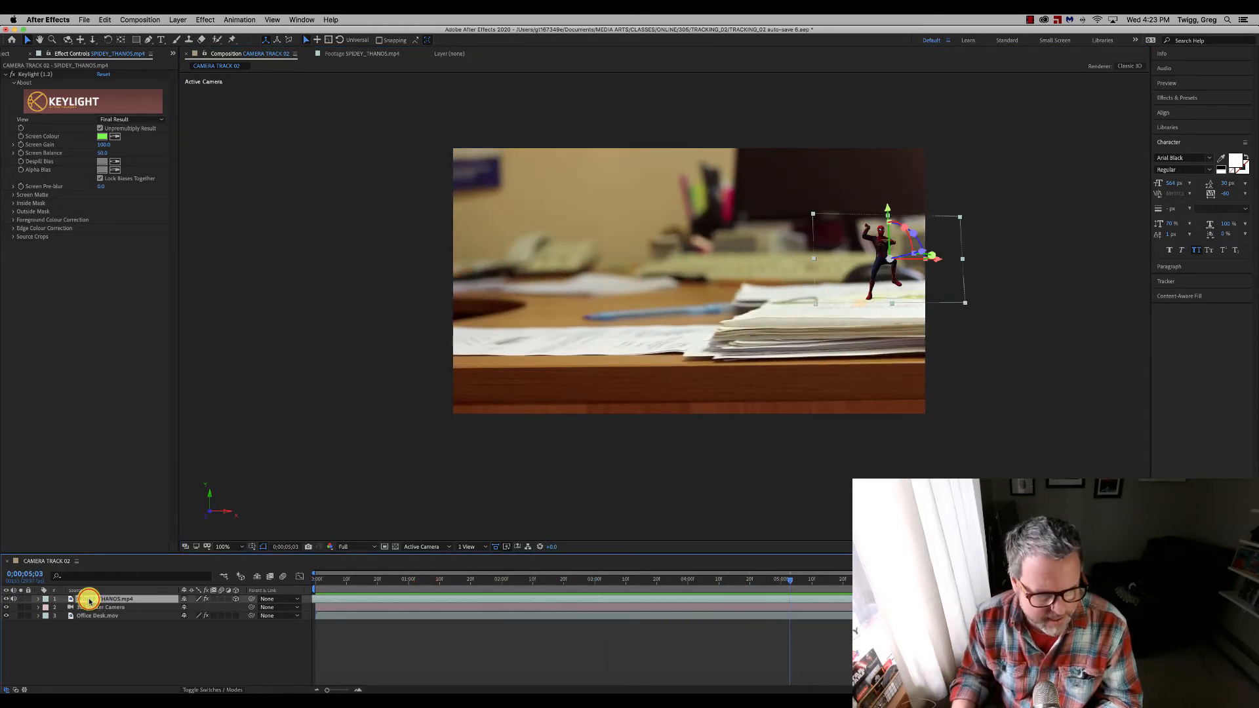
key("super+d")
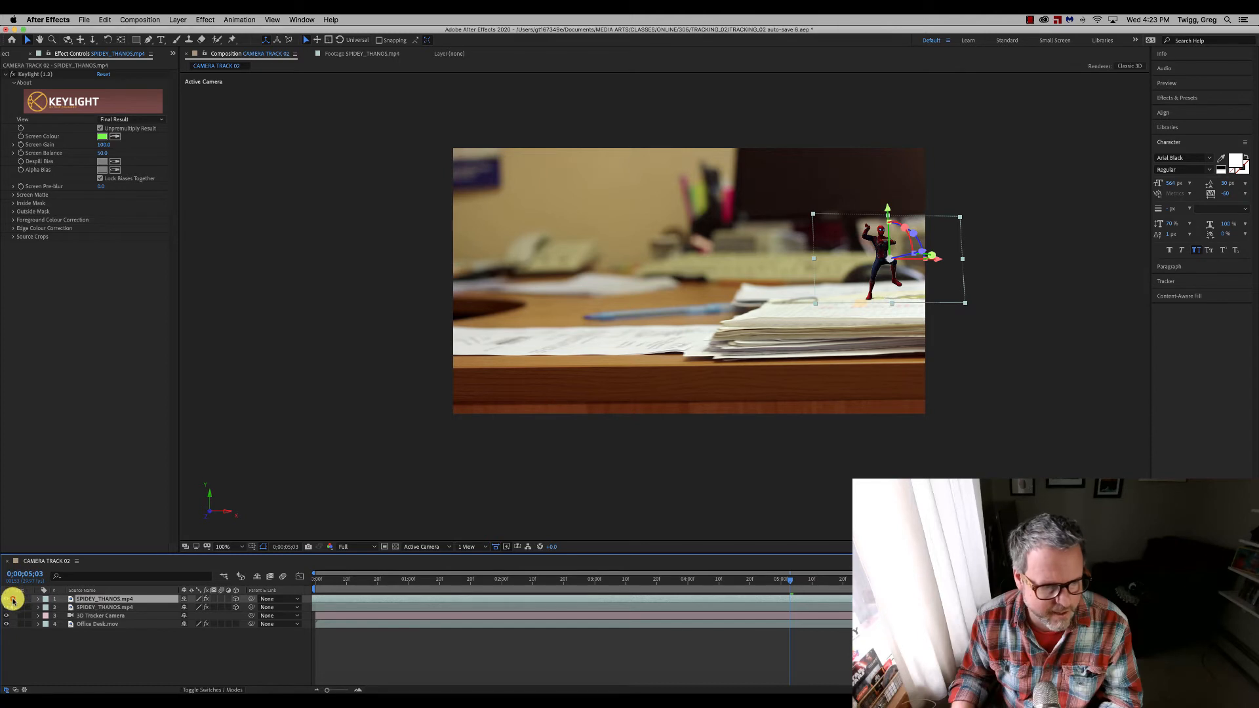
left_click(13, 599)
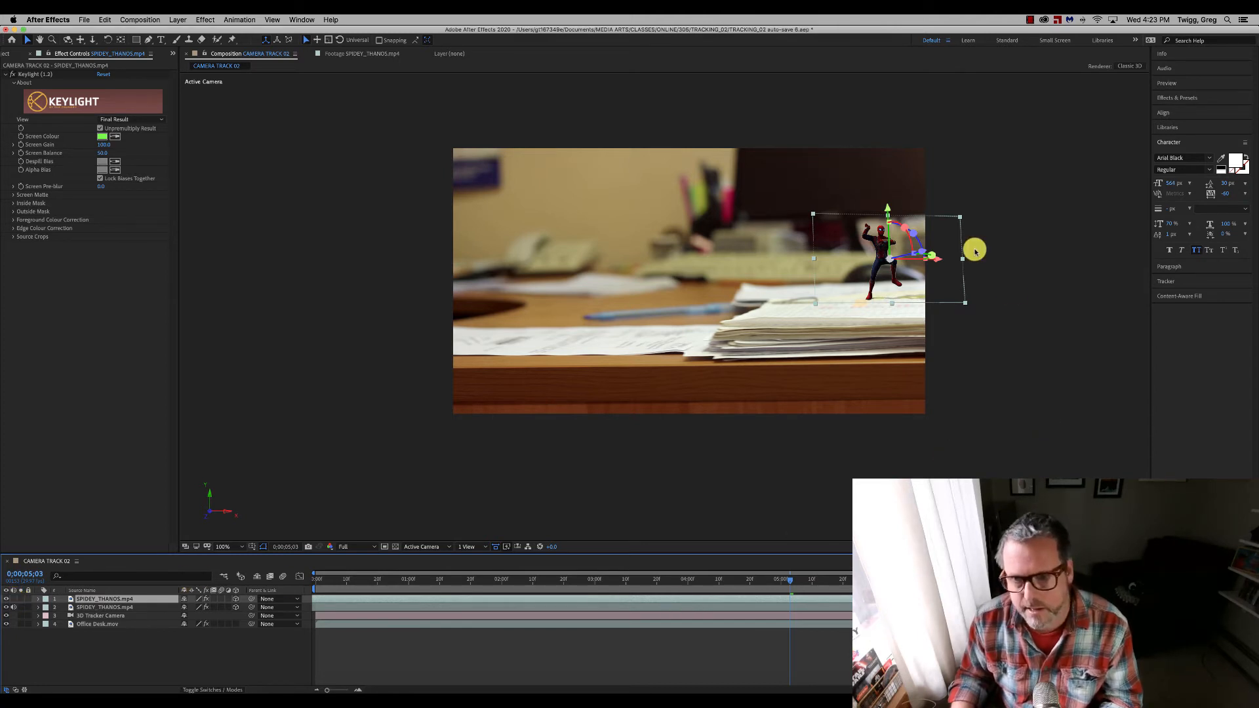
Move the duplicate figure across to the loose papers opposite the stack, enlarge it slightly, and bring it closer to the camera
left_click_drag(937, 261, 459, 265)
left_click_drag(697, 256, 497, 247)
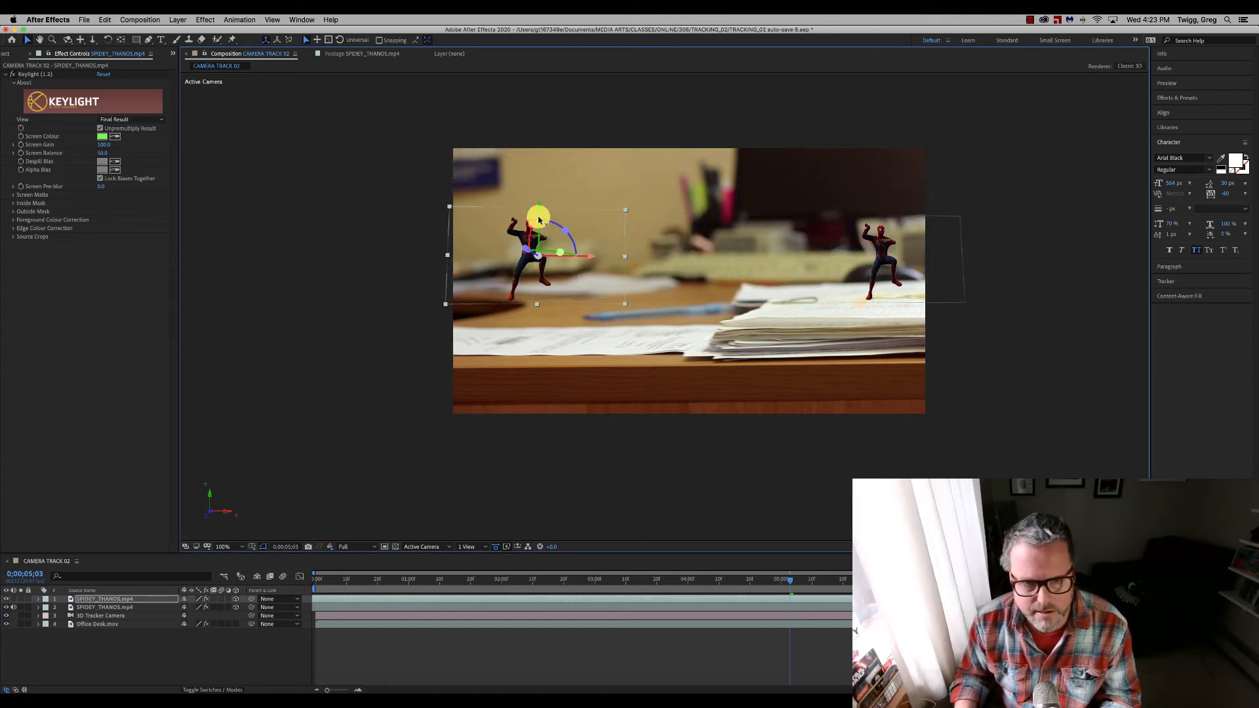
left_click_drag(541, 209, 540, 221)
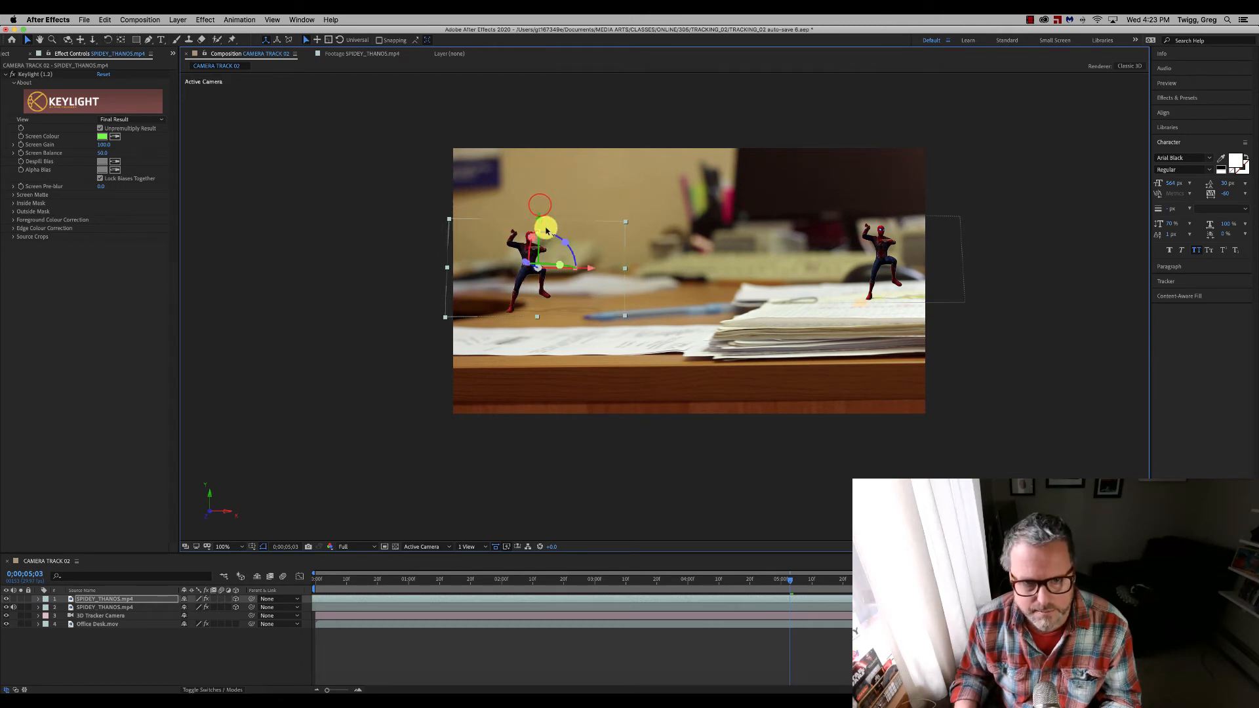
left_click_drag(626, 223, 642, 211)
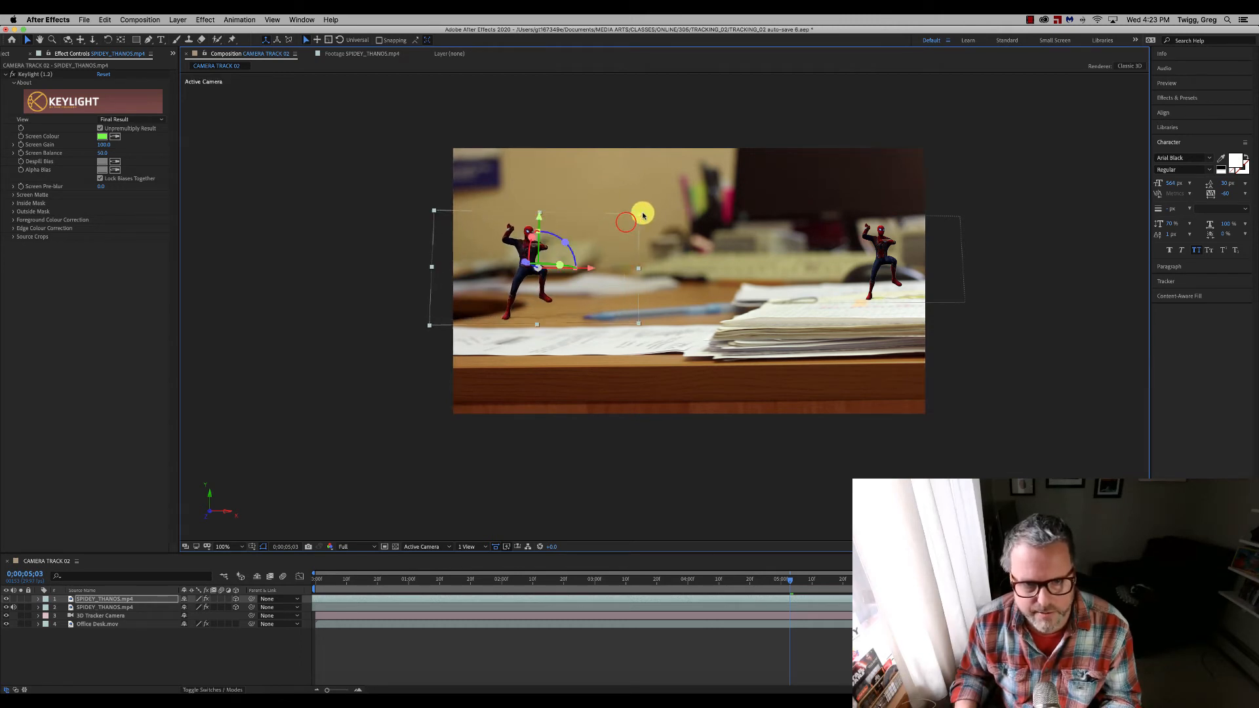
left_click_drag(527, 267, 306, 210)
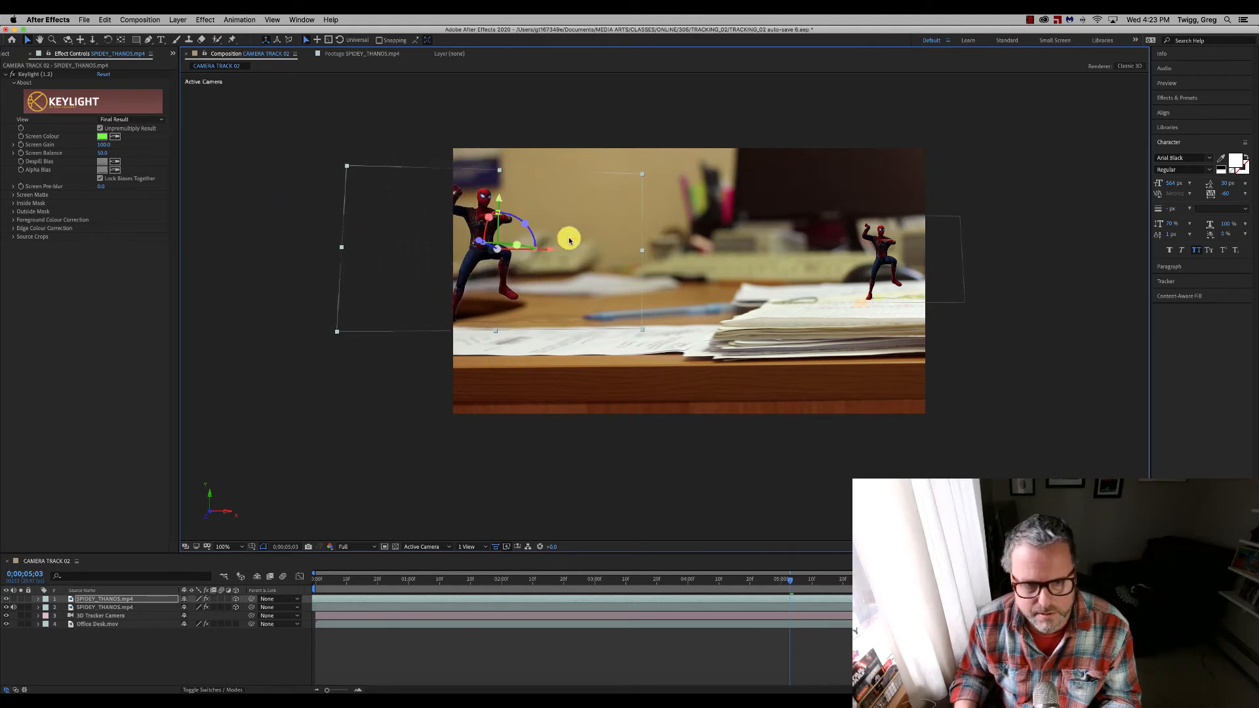
left_click_drag(548, 252, 562, 219)
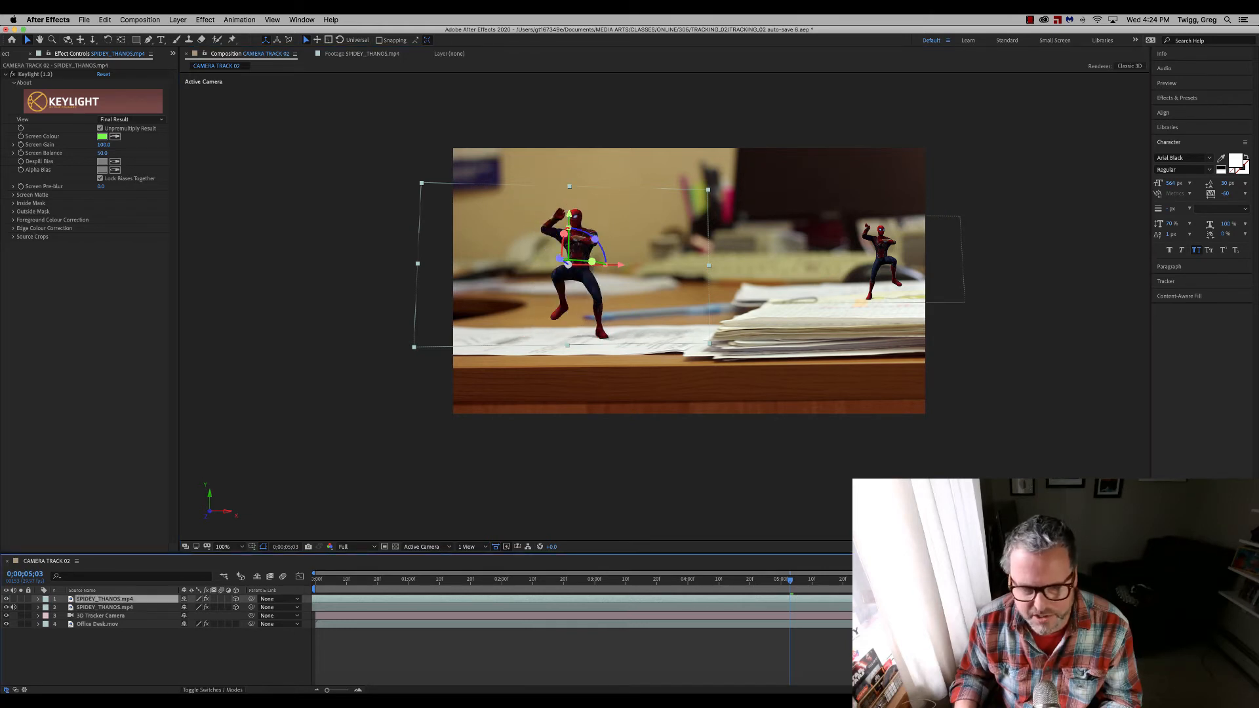
Slip the duplicate layer's footage in time so the dancing Thanos appears in place of Spider-Man at 0;00;05;03
left_click(821, 604)
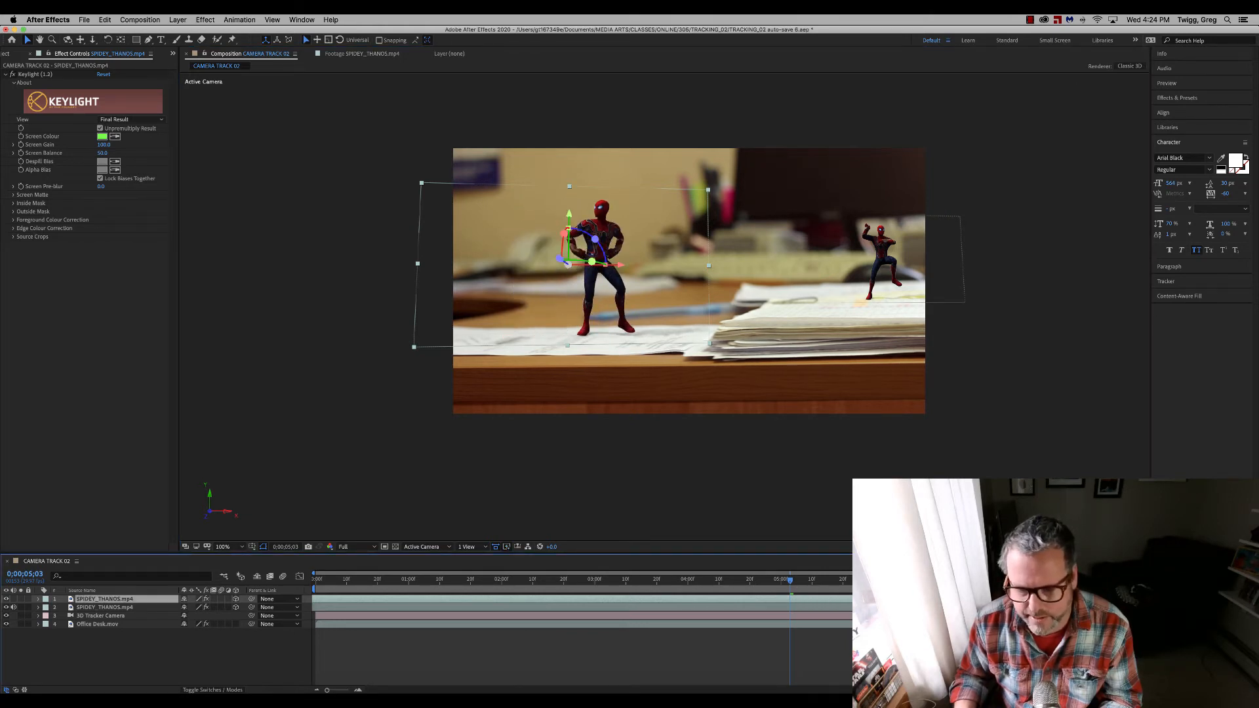
left_click_drag(843, 600, 796, 597)
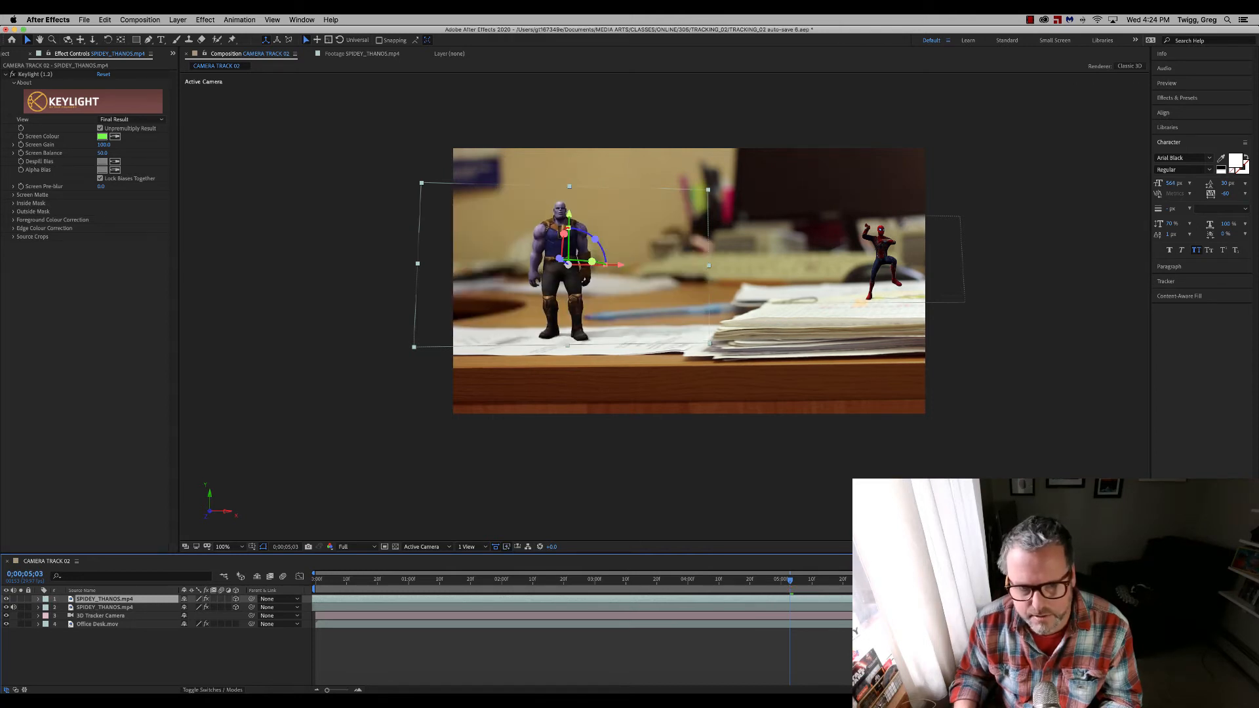
left_click_drag(797, 588, 798, 588)
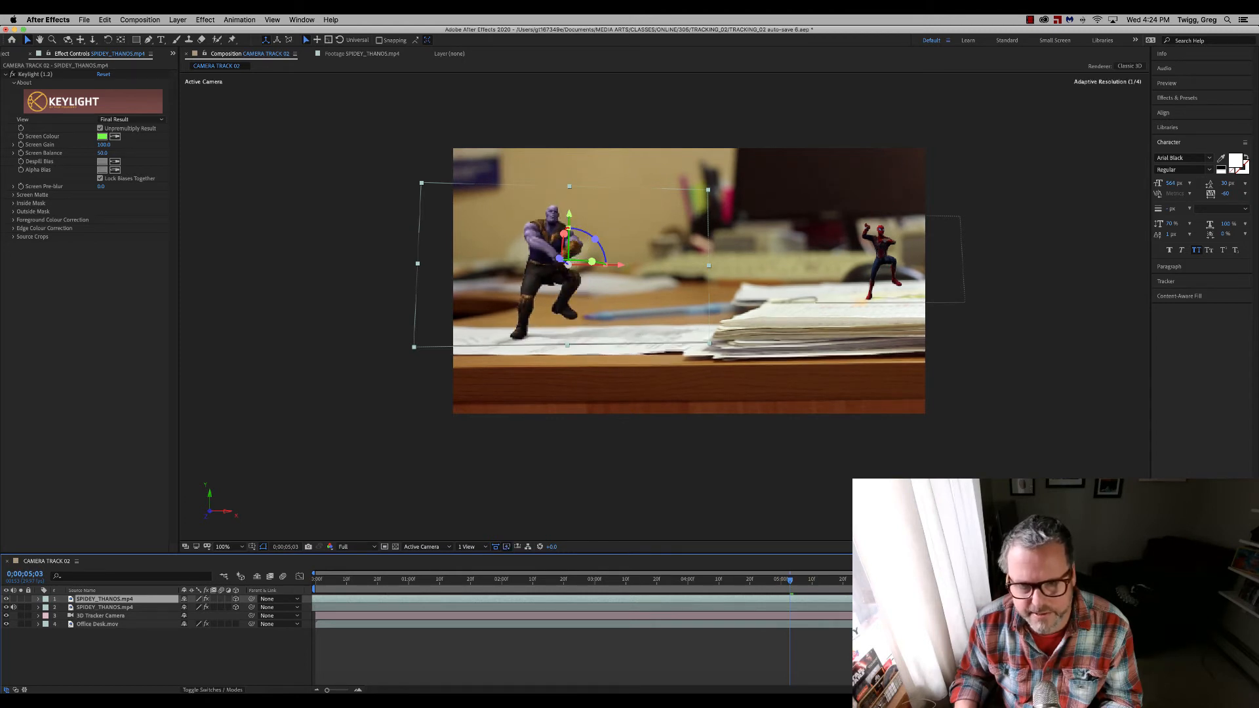
left_click(846, 595)
mouse_move(847, 596)
left_mouse_down()
mouse_move(809, 593)
mouse_move(830, 596)
left_mouse_up()
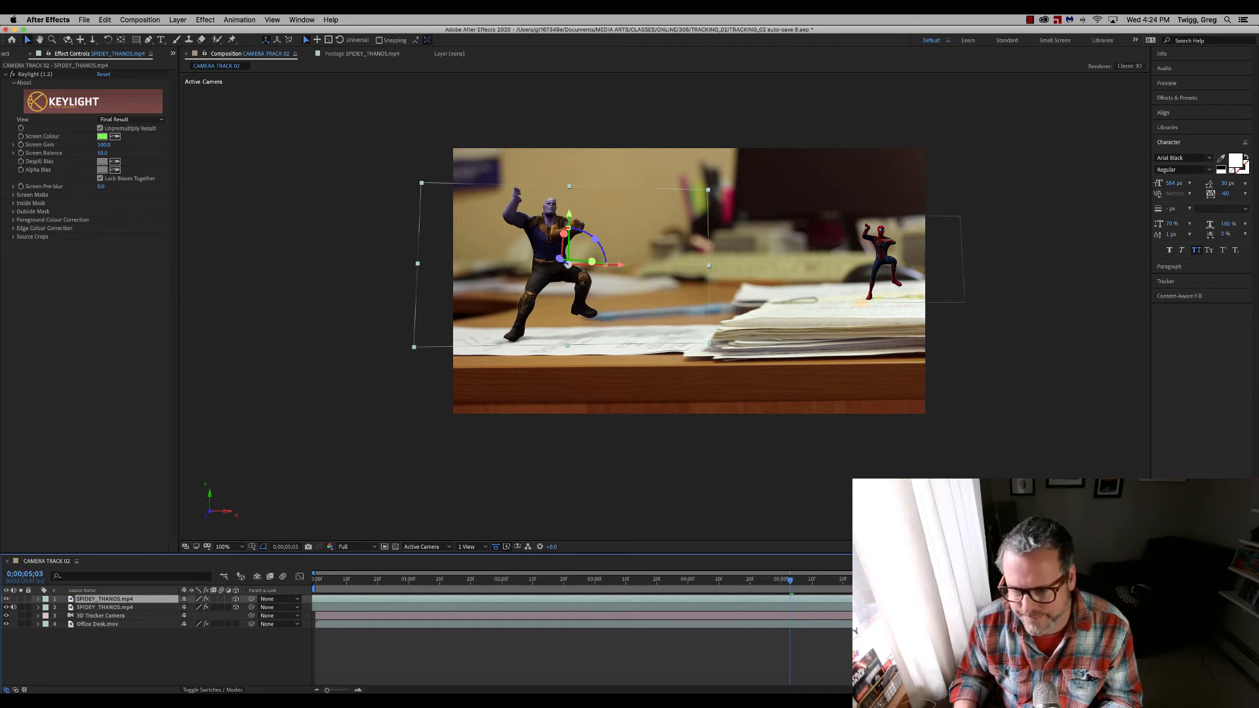
At 0;00;06;12, move the Thanos layer farther from the camera so his feet sit on the loose papers
left_click_drag(788, 580, 911, 579)
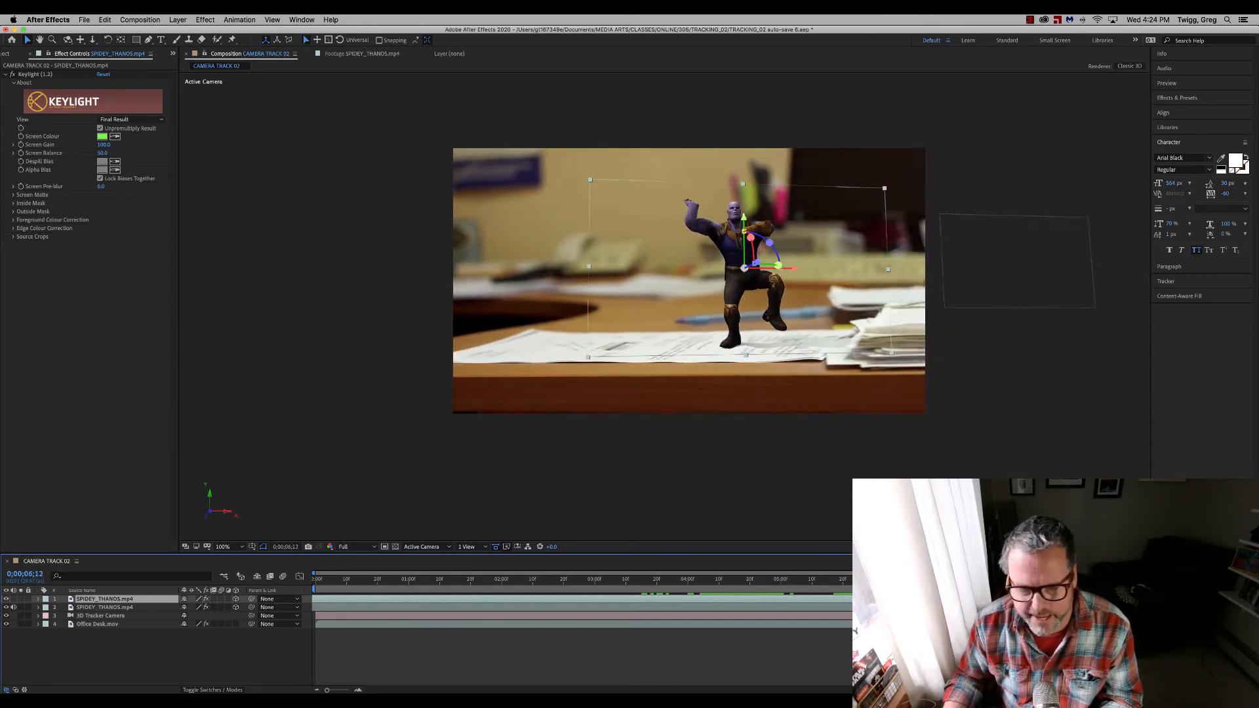
left_click(719, 284)
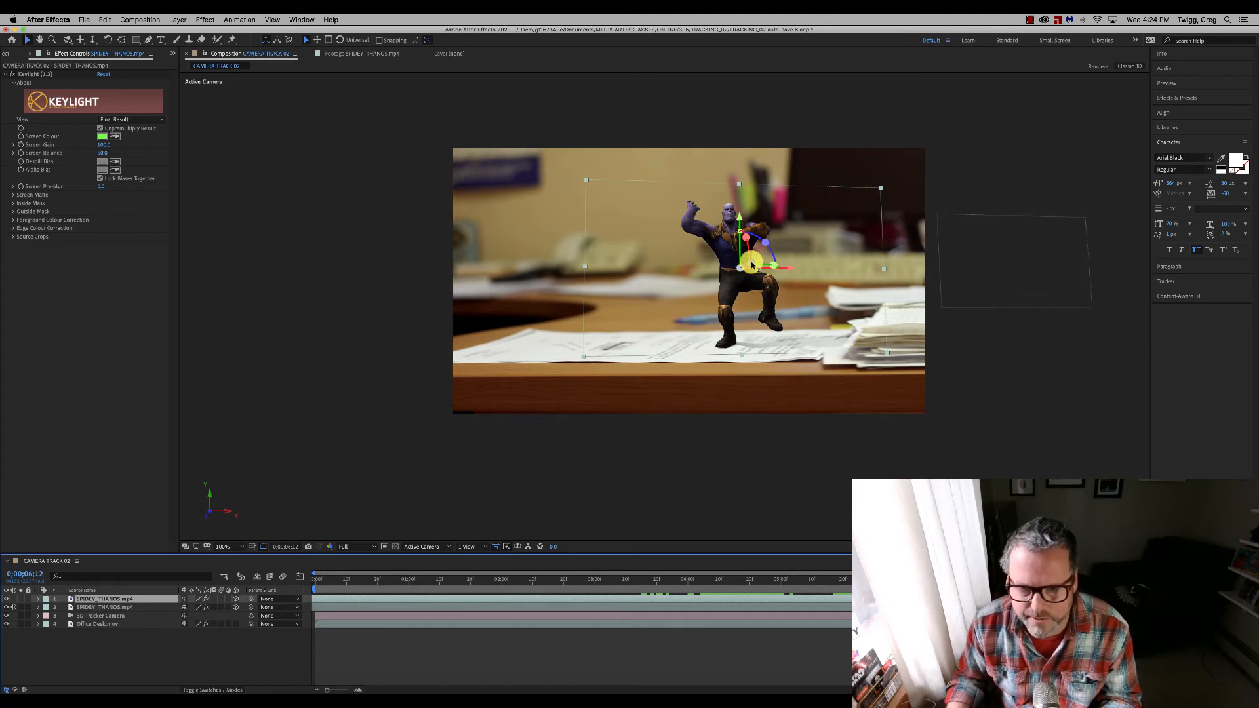
left_click_drag(753, 264, 752, 265)
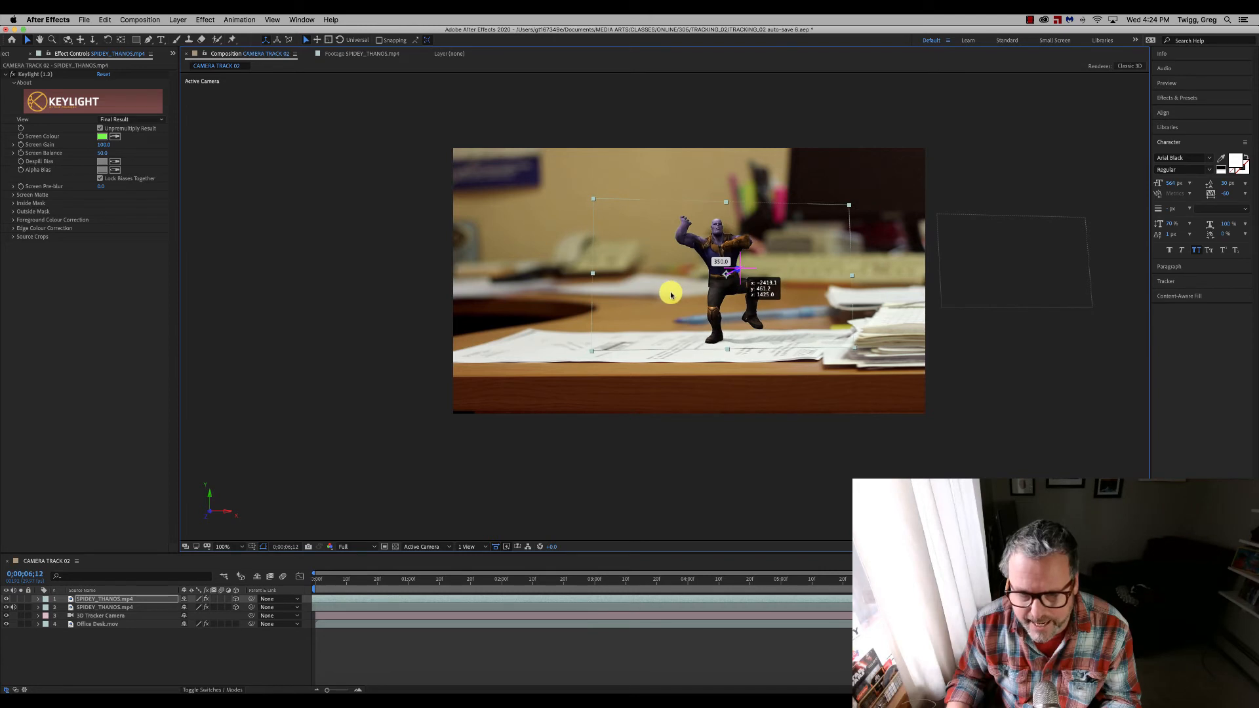
Preview the composition from the start and go backward through the frames to examine how Thanos's feet meet the papers
left_click_drag(851, 577, 258, 537)
key("space")
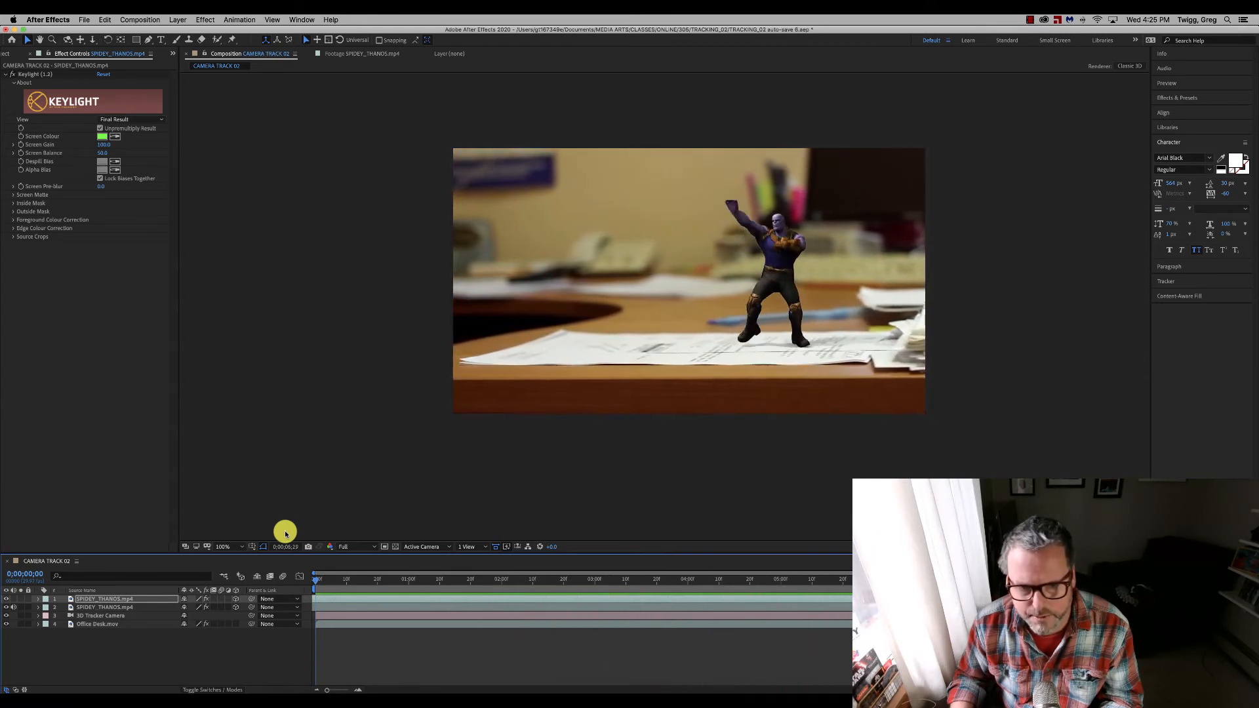
key("space")
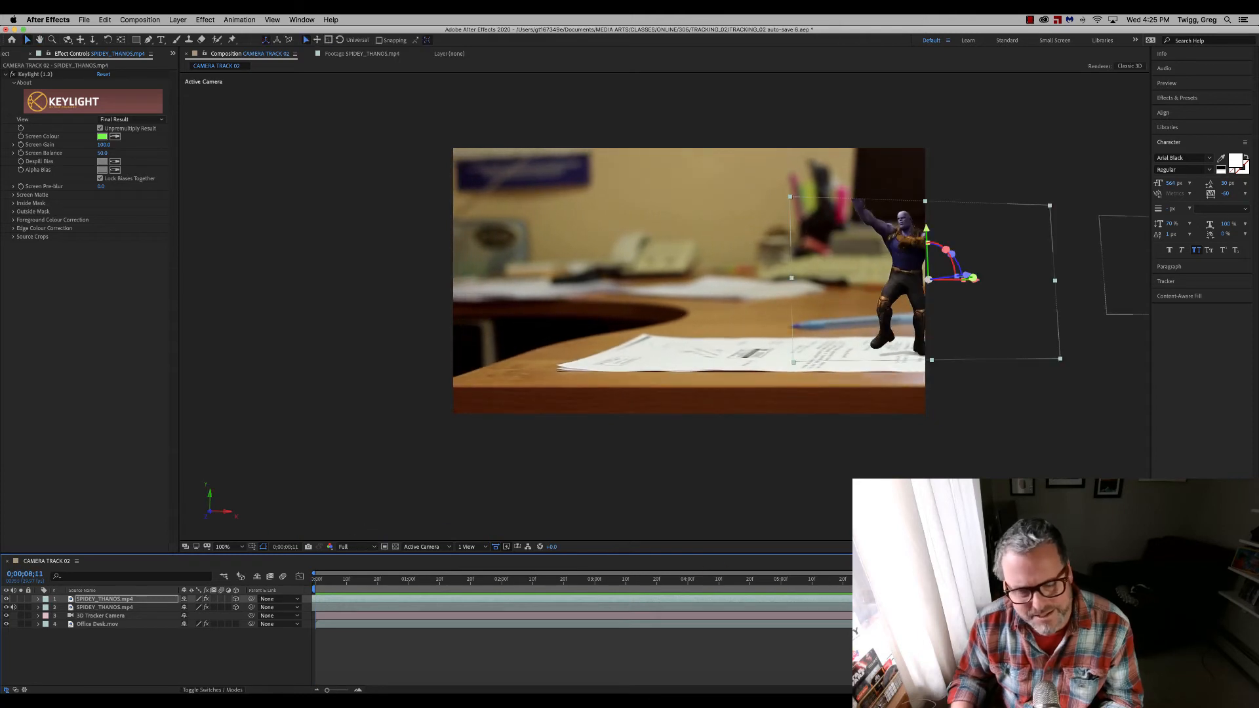
key("Page_Up")
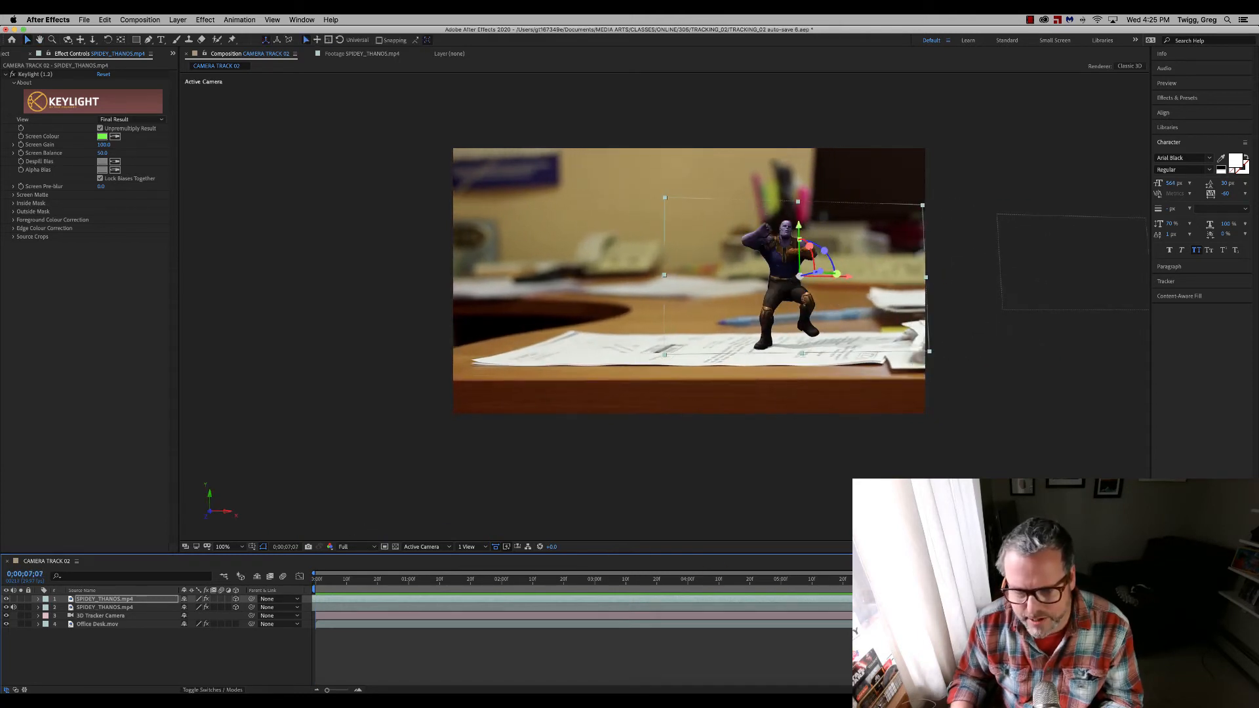
key("Page_Up")
key("Page_Up")
key("Page_Up")
key("Page_Up")
key("Page_Up")
key("Page_Up")
key("Page_Up")
key("Page_Up")
key("Page_Up")
key("Page_Up")
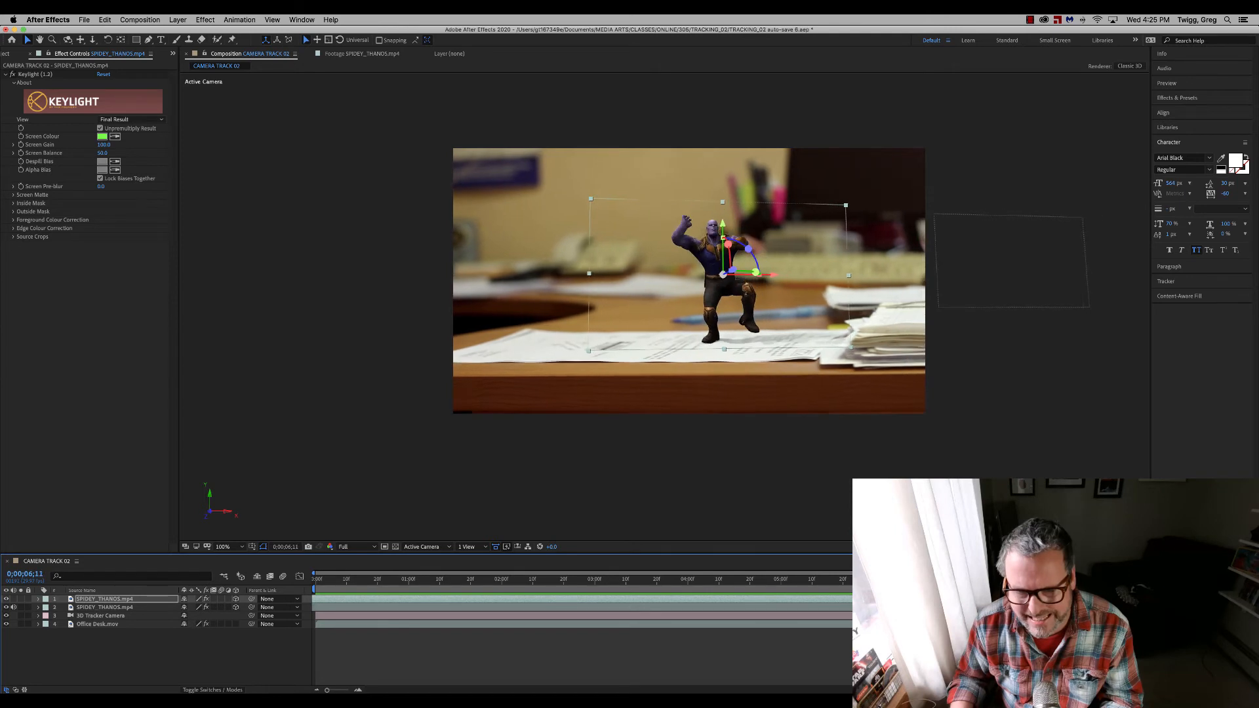
At 0;00;05;20, move Thanos farther back from the camera, scale him up, and raise him so his feet rest on the papers
left_click(847, 581)
key("Page_Up")
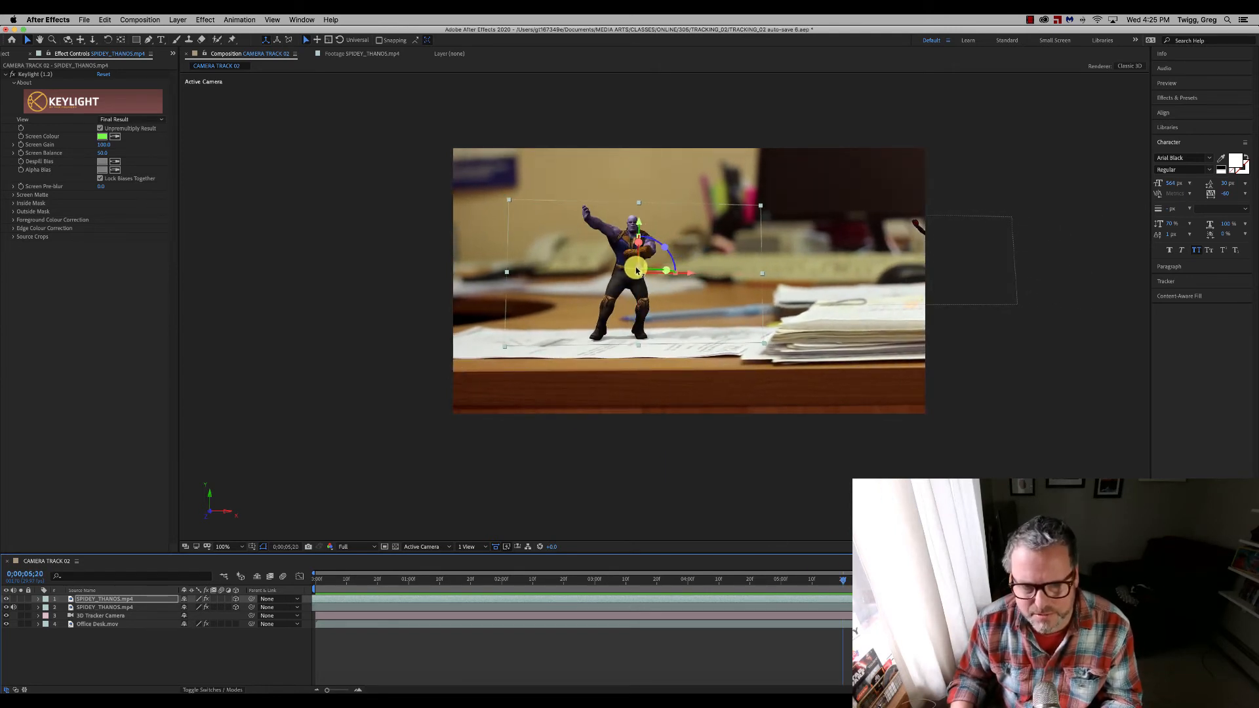
left_click_drag(638, 270, 652, 227)
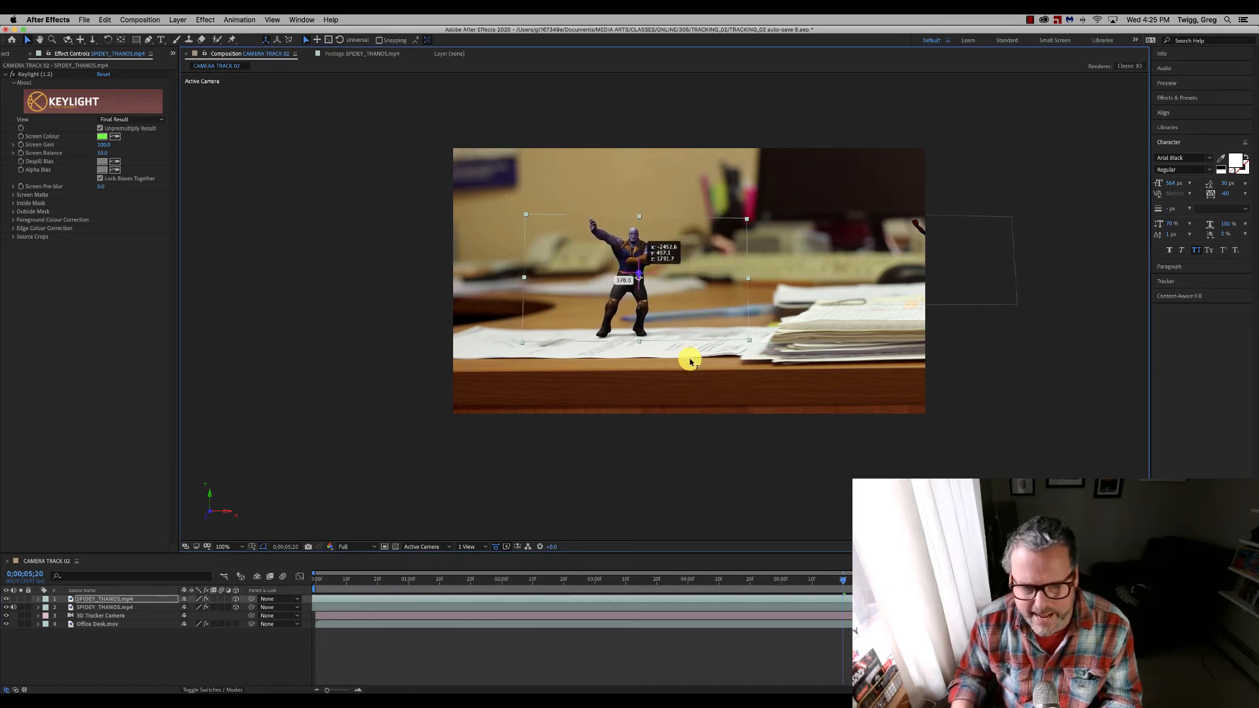
left_click_drag(697, 377, 697, 377)
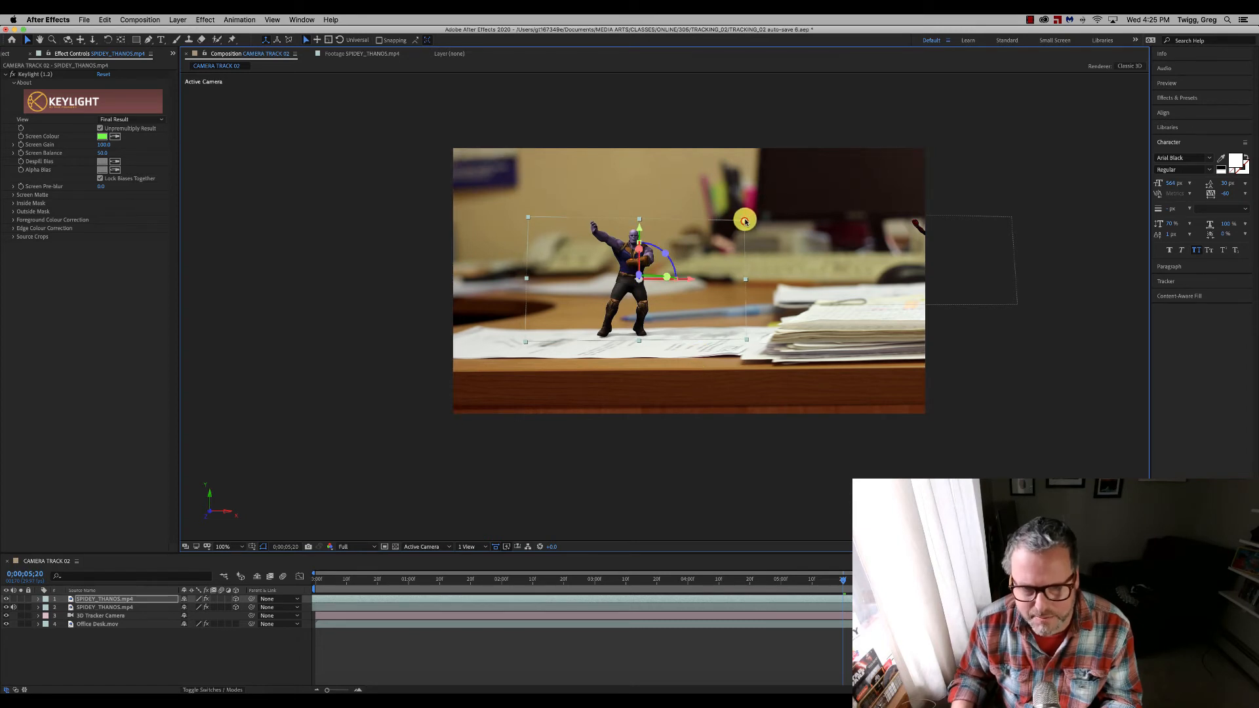
left_click_drag(756, 209, 792, 195)
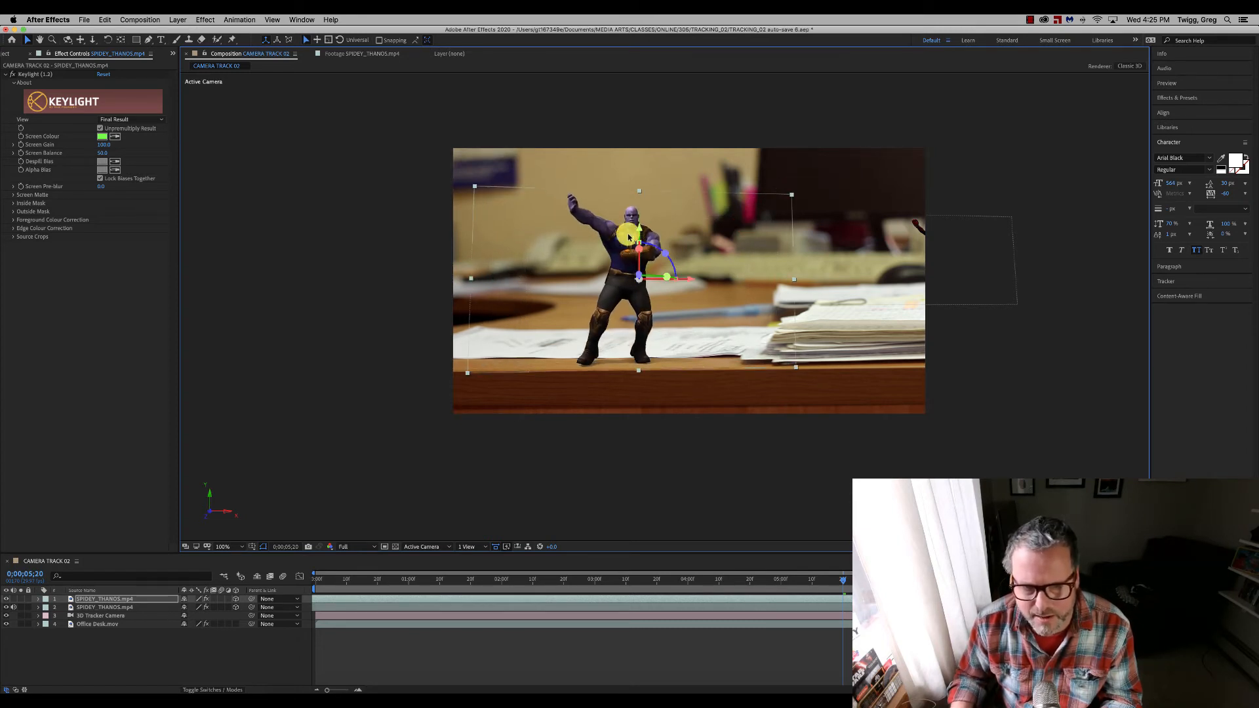
left_click_drag(641, 230, 634, 190)
Preview the repositioned Thanos from the first frame and park the playhead at 0;00;04;19
left_click_drag(837, 576, 223, 580)
key("space")
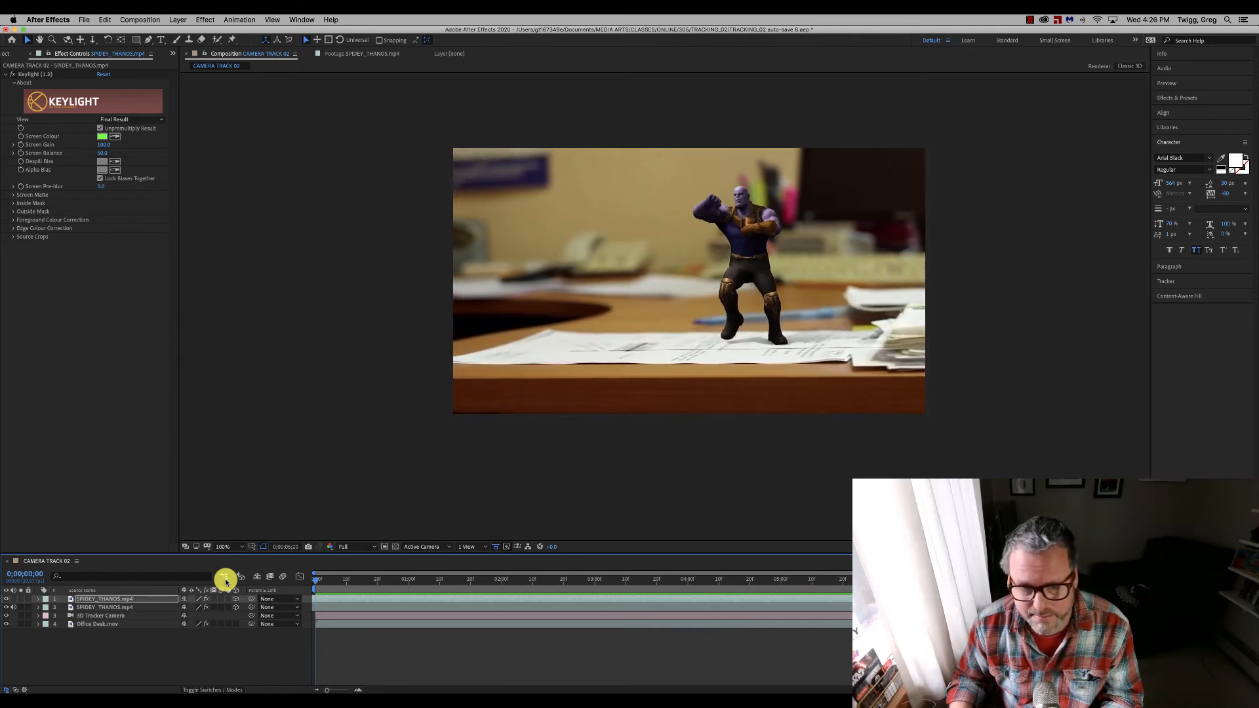
key("space")
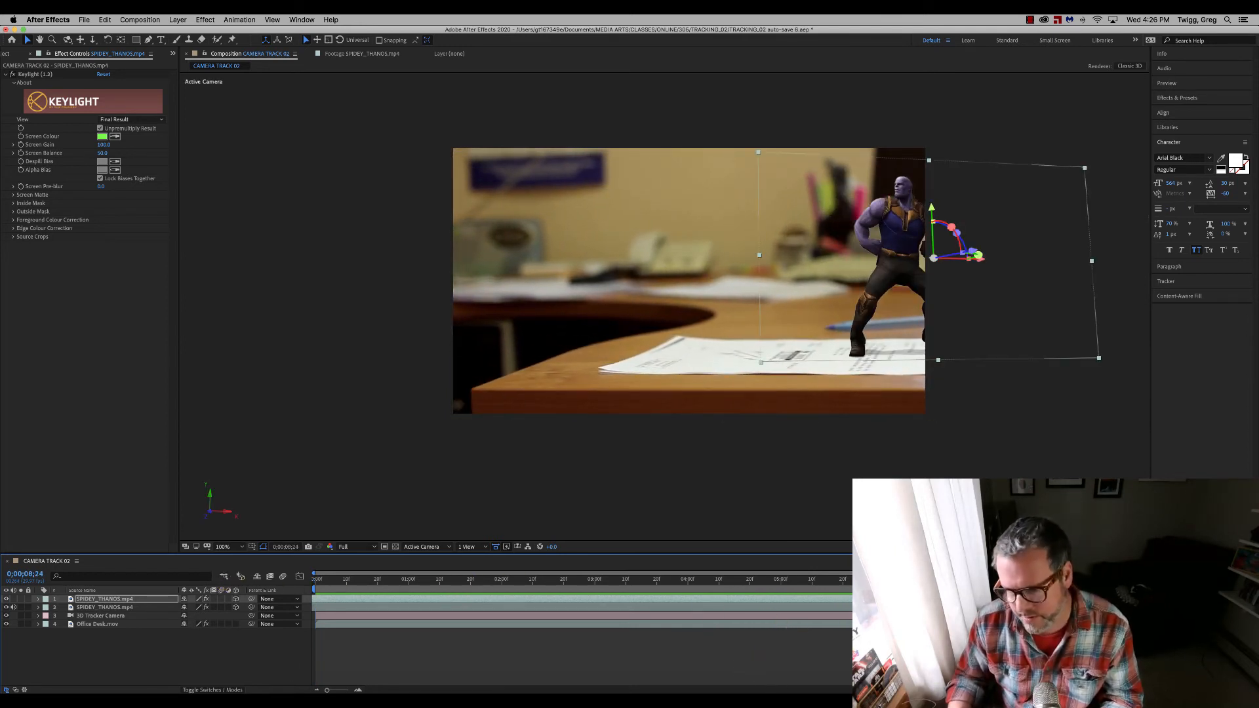
left_click_drag(799, 582, 746, 581)
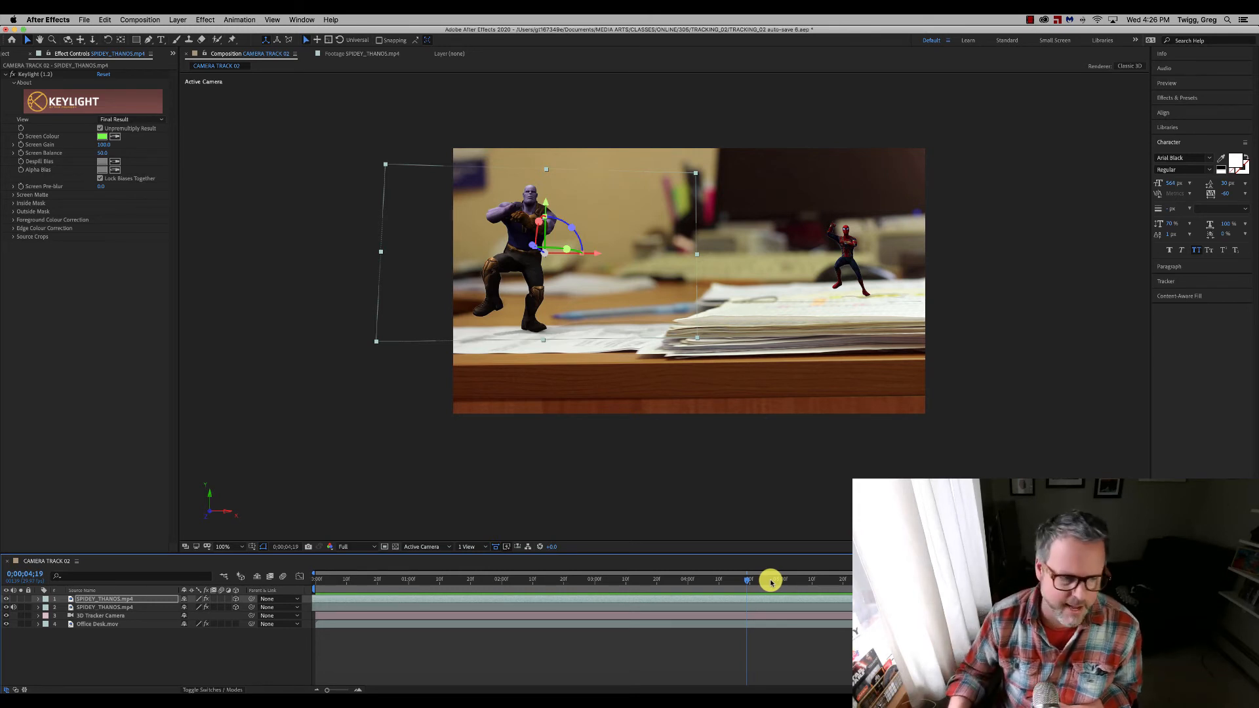
Reveal the 3D Tracker Camera's Camera Options and turn on Depth of Field
left_click(99, 616)
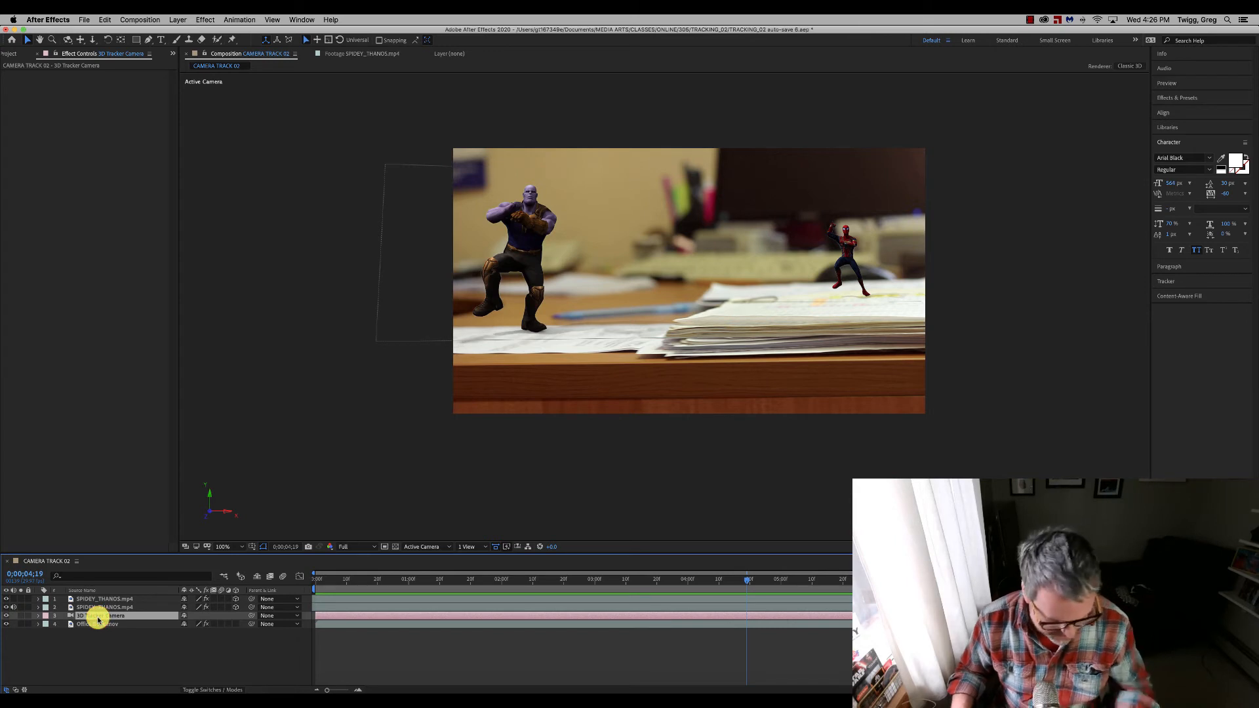
key("a")
key("a")
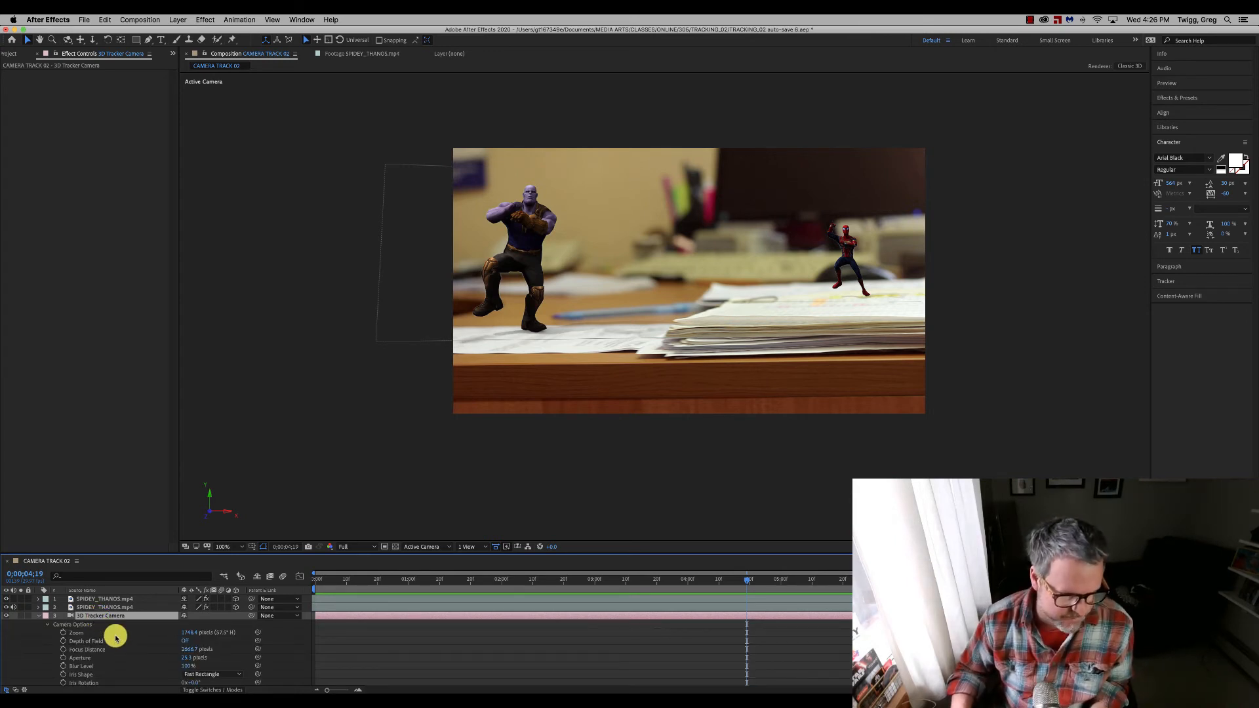
scroll(115, 638, "down", 2)
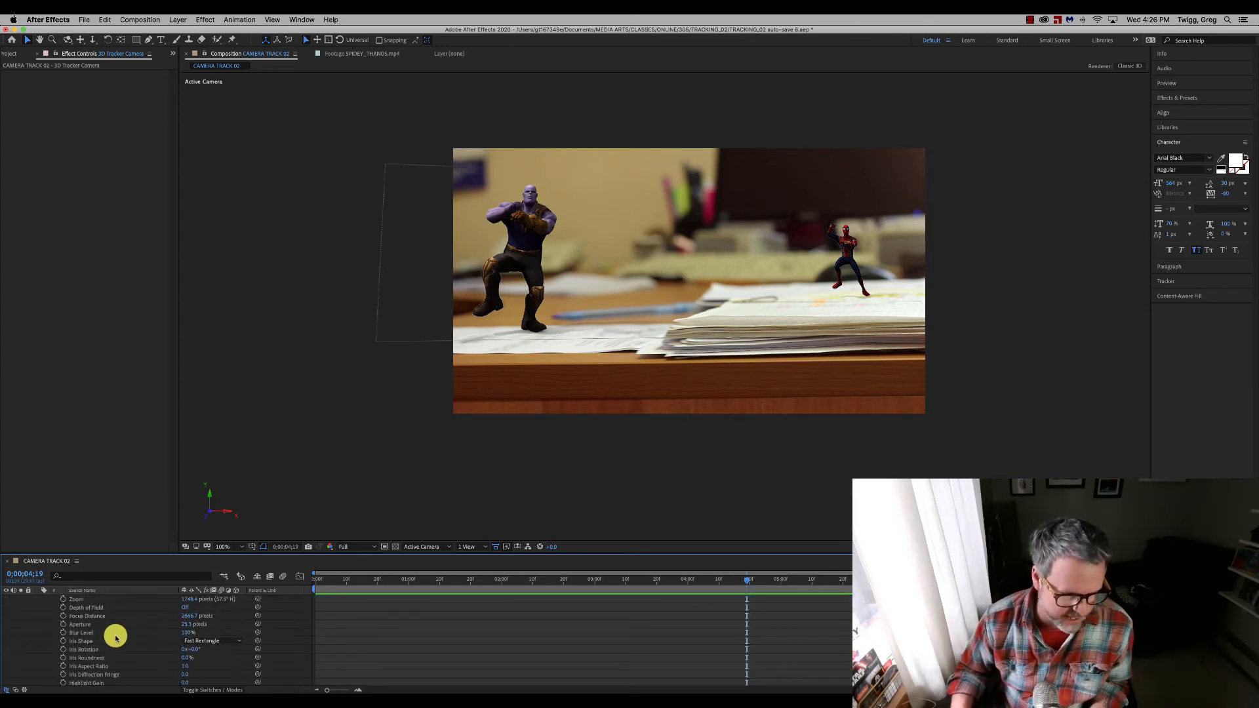
left_click(187, 608)
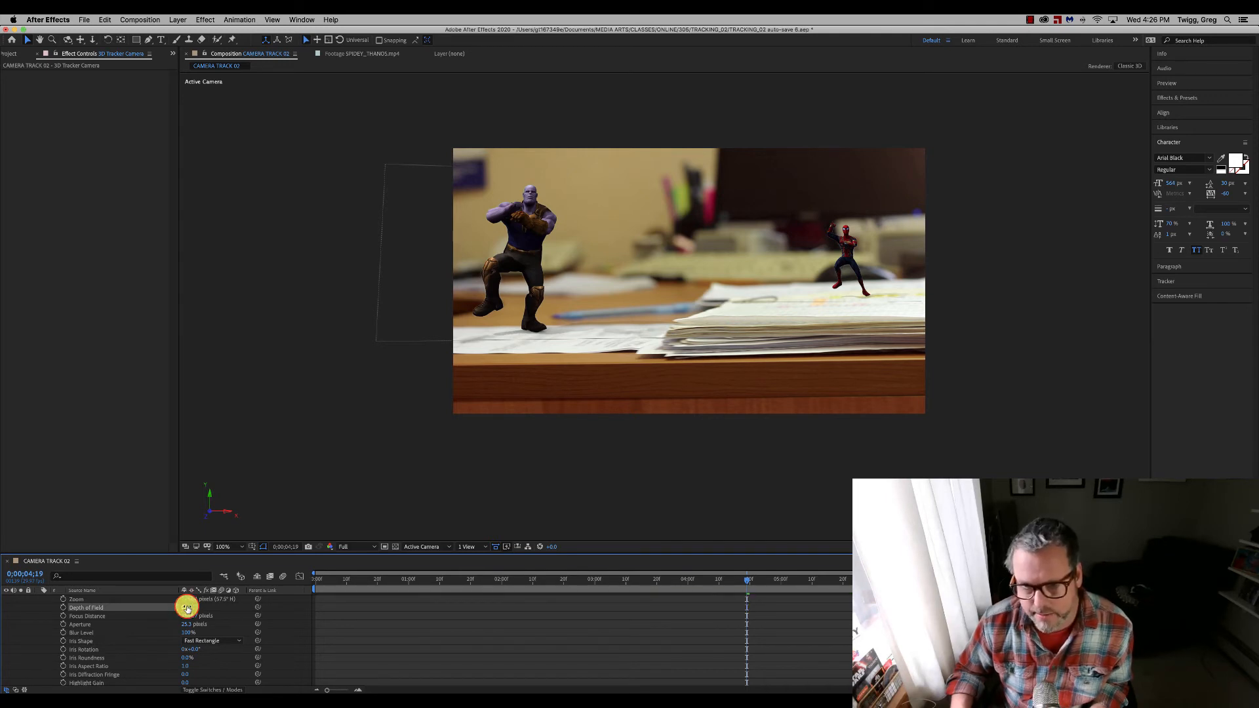
left_click(187, 617)
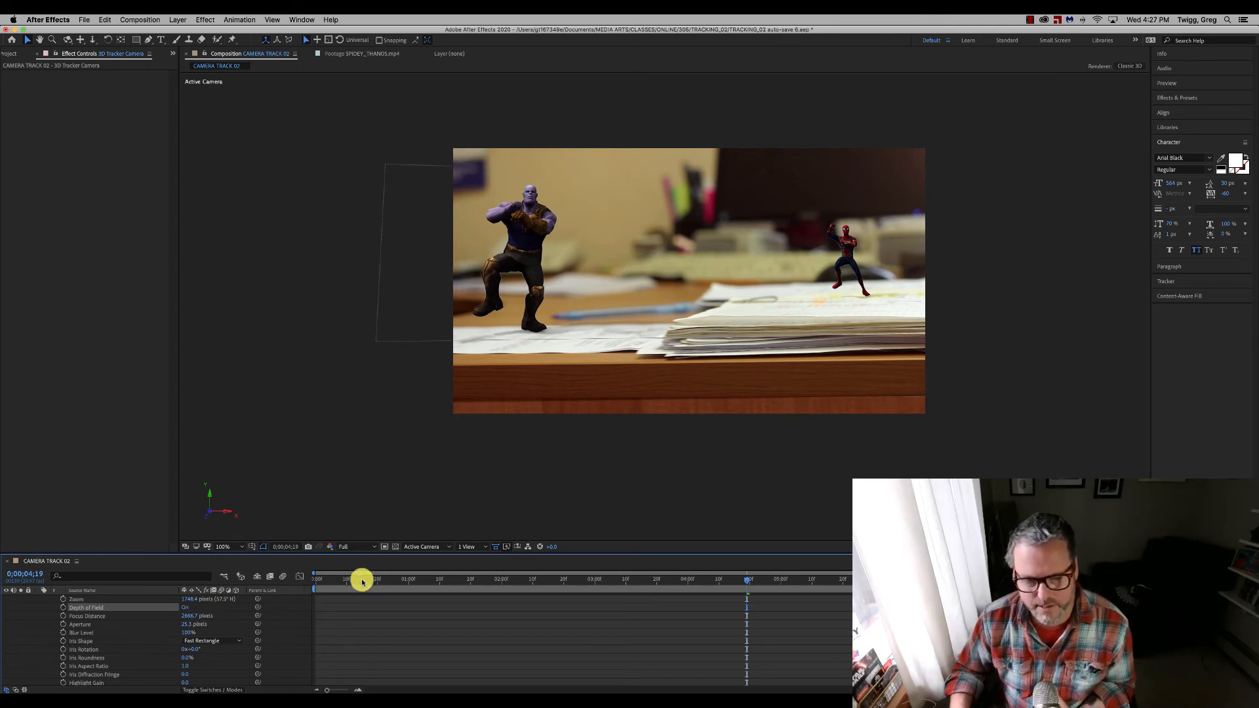
In the Top view, push the 3D Tracker Camera's Focus Distance toward the Thanos layer, to 2883.7 pixels
left_click(447, 548)
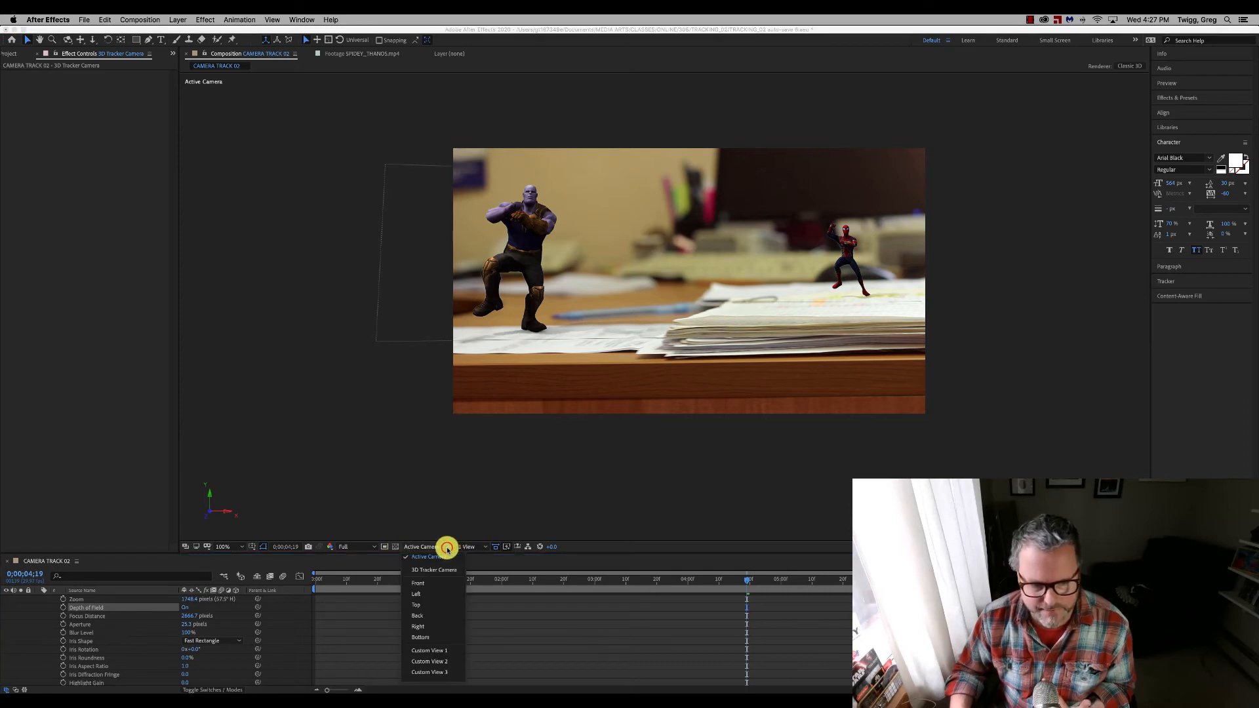
left_click(445, 606)
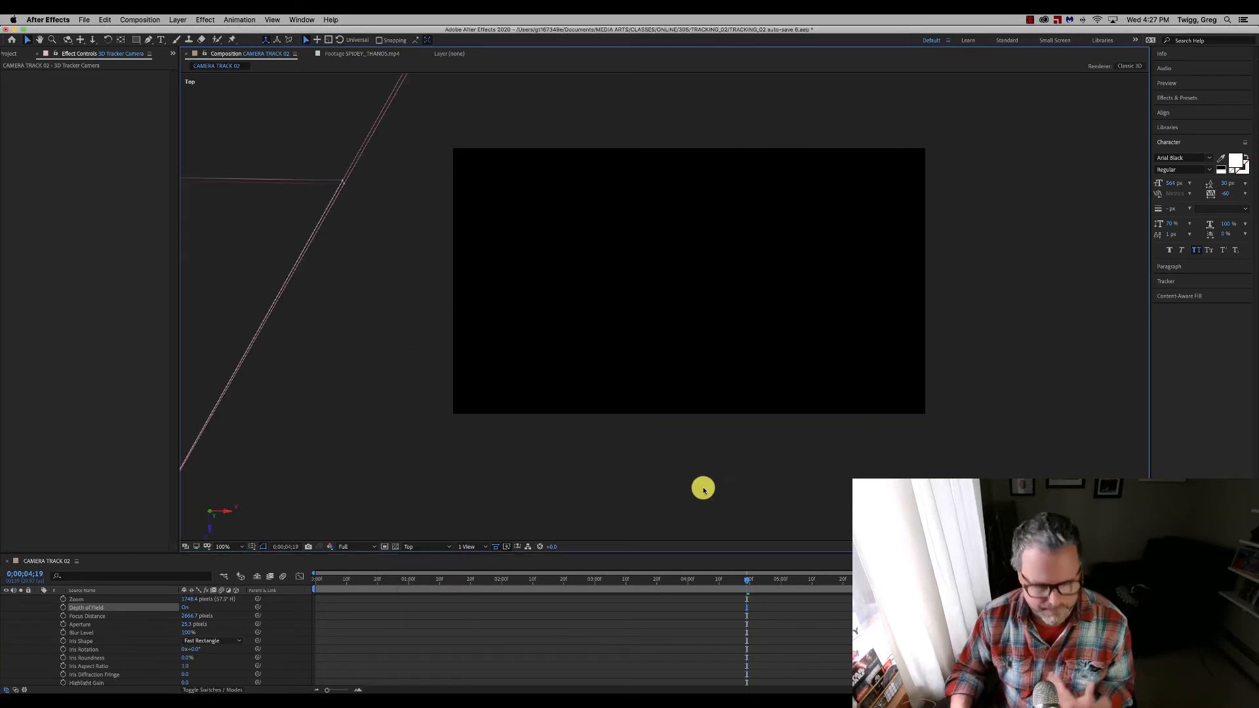
scroll(703, 489, "down", 3)
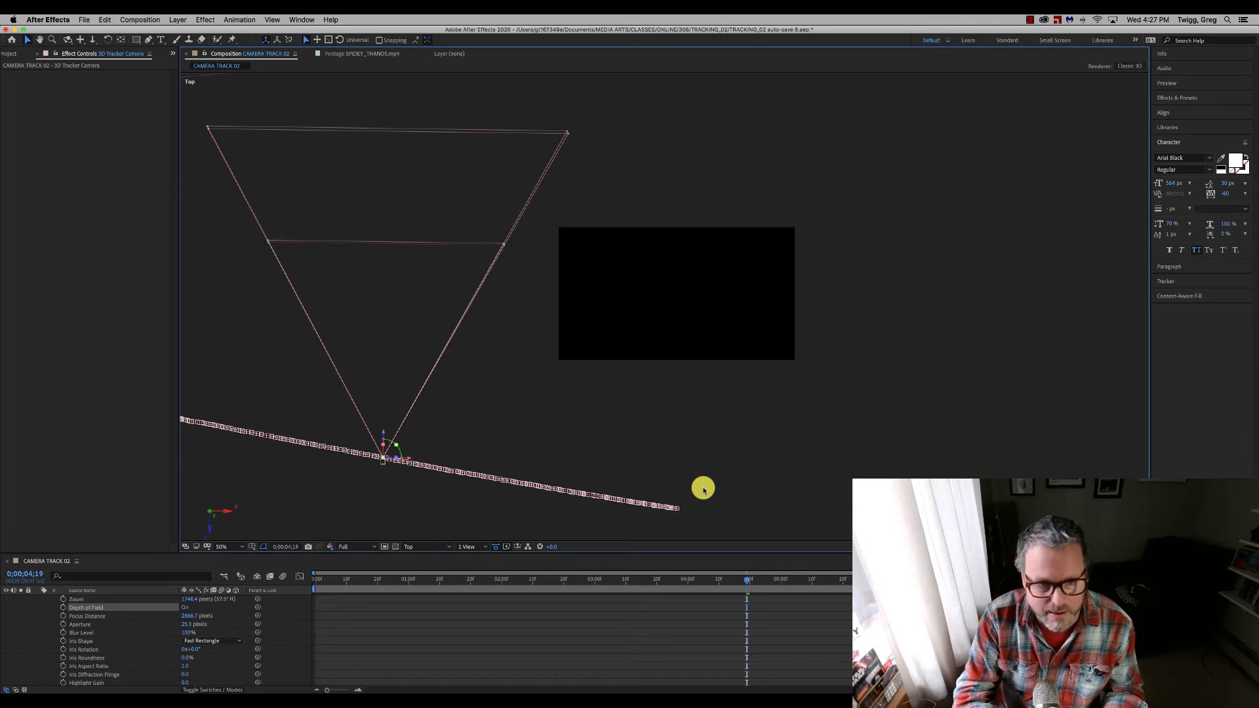
key("h")
left_click_drag(573, 441, 565, 416)
key("v")
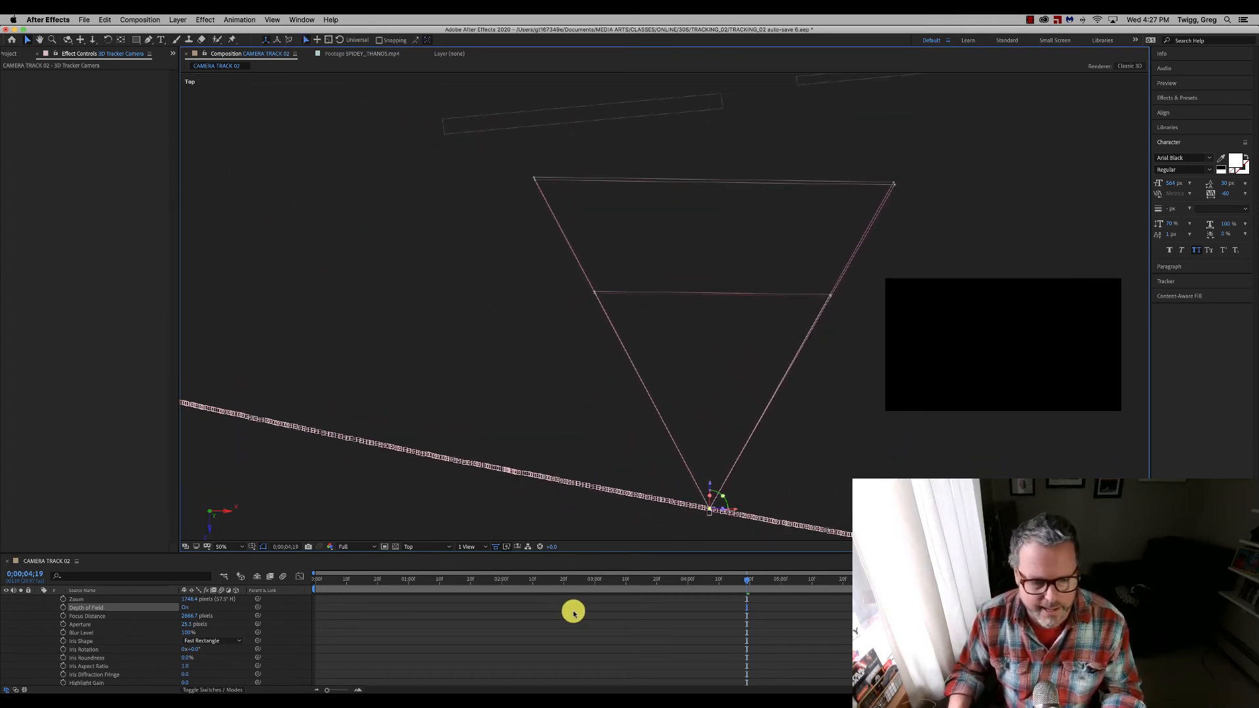
scroll(118, 621, "up", 2)
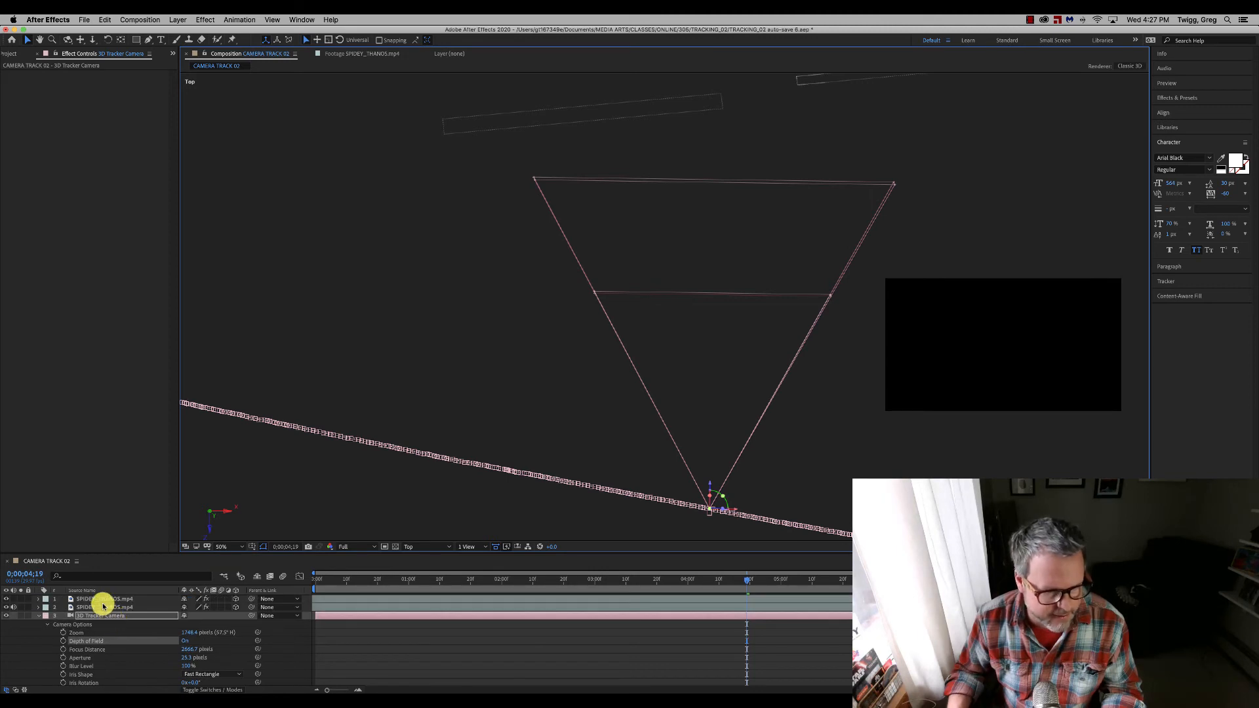
left_click(101, 598)
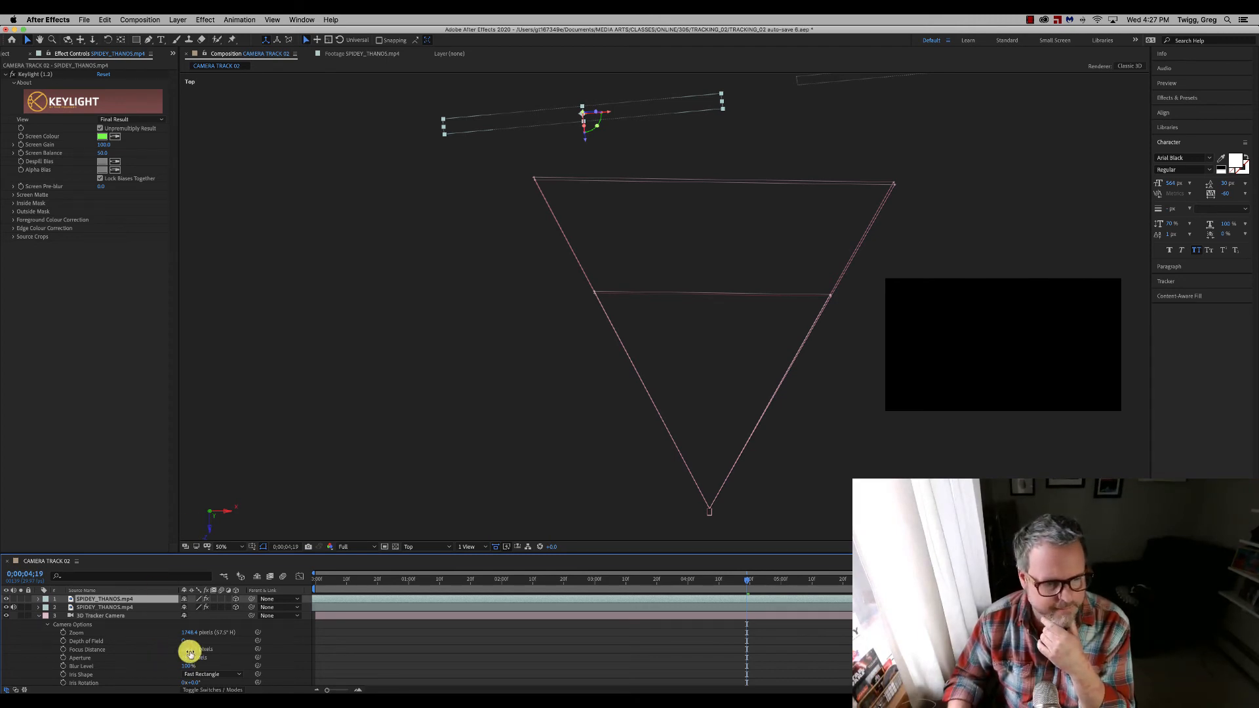
left_click_drag(185, 649, 297, 641)
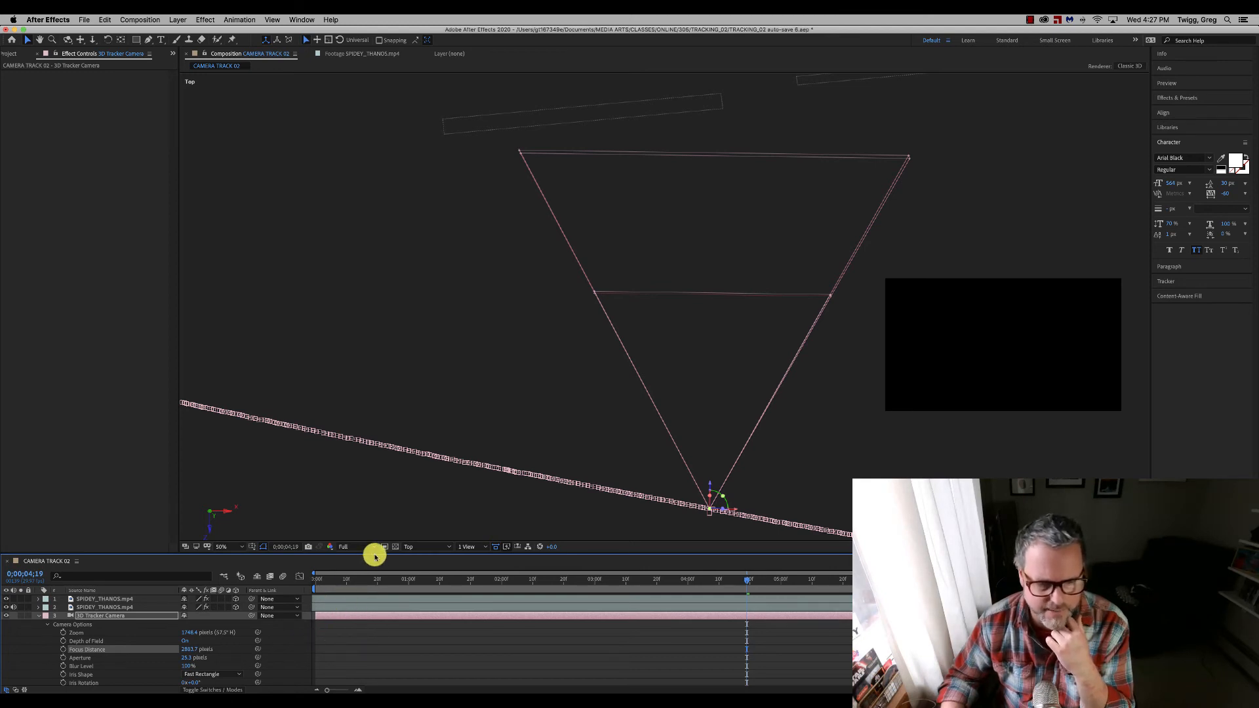
Return to the Active Camera view at 100%, centre the frame, and raise the camera's Aperture to about 861 pixels
left_click(436, 549)
left_click(436, 559)
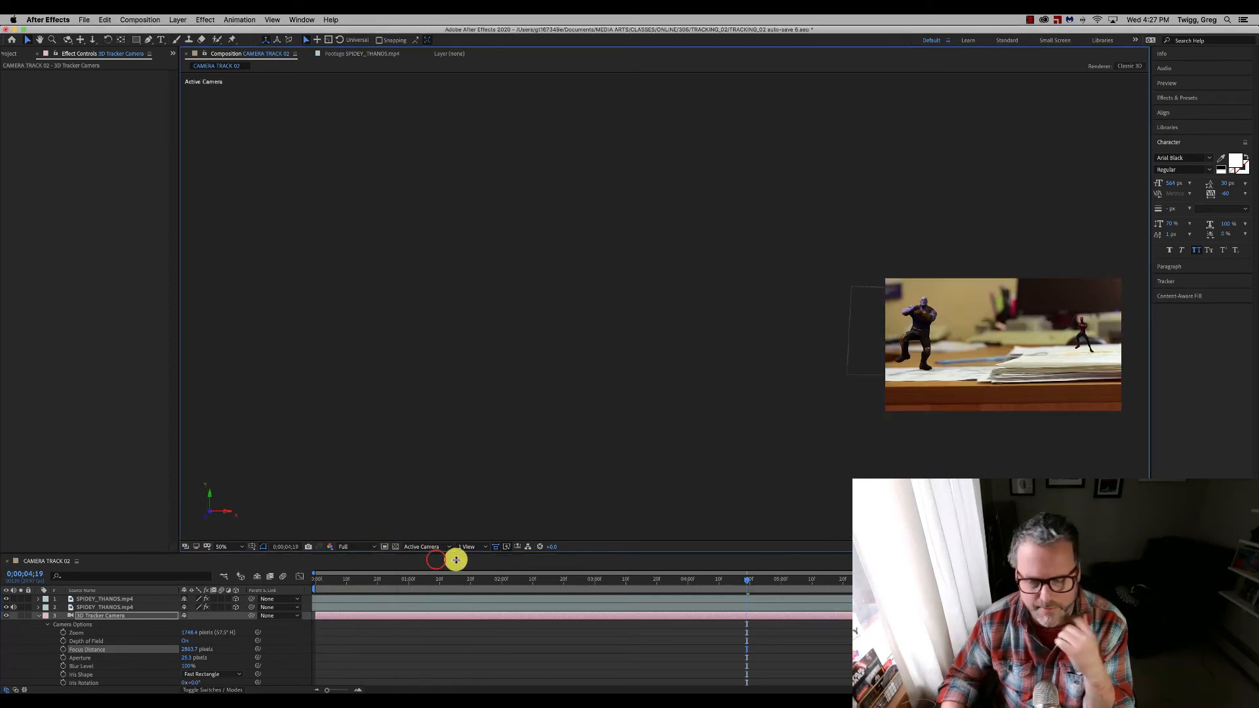
key("/")
key("h")
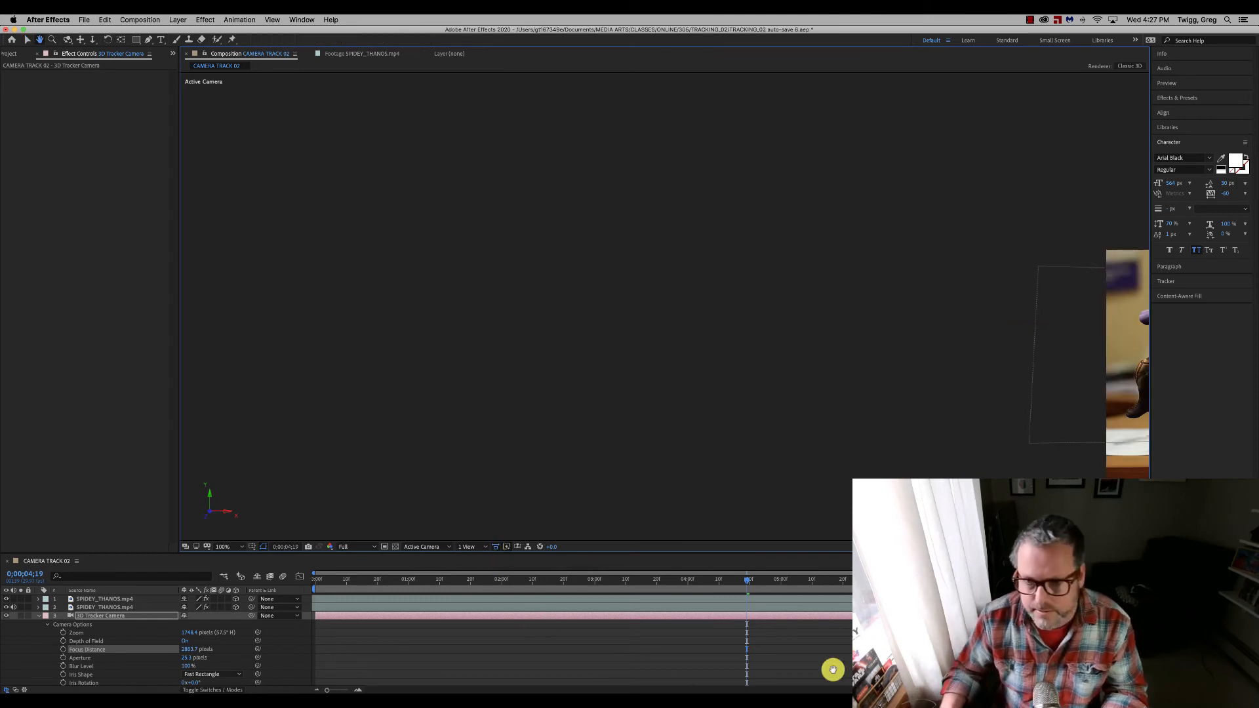
key("comma")
left_click_drag(1008, 451, 673, 402)
key("v")
key("slash")
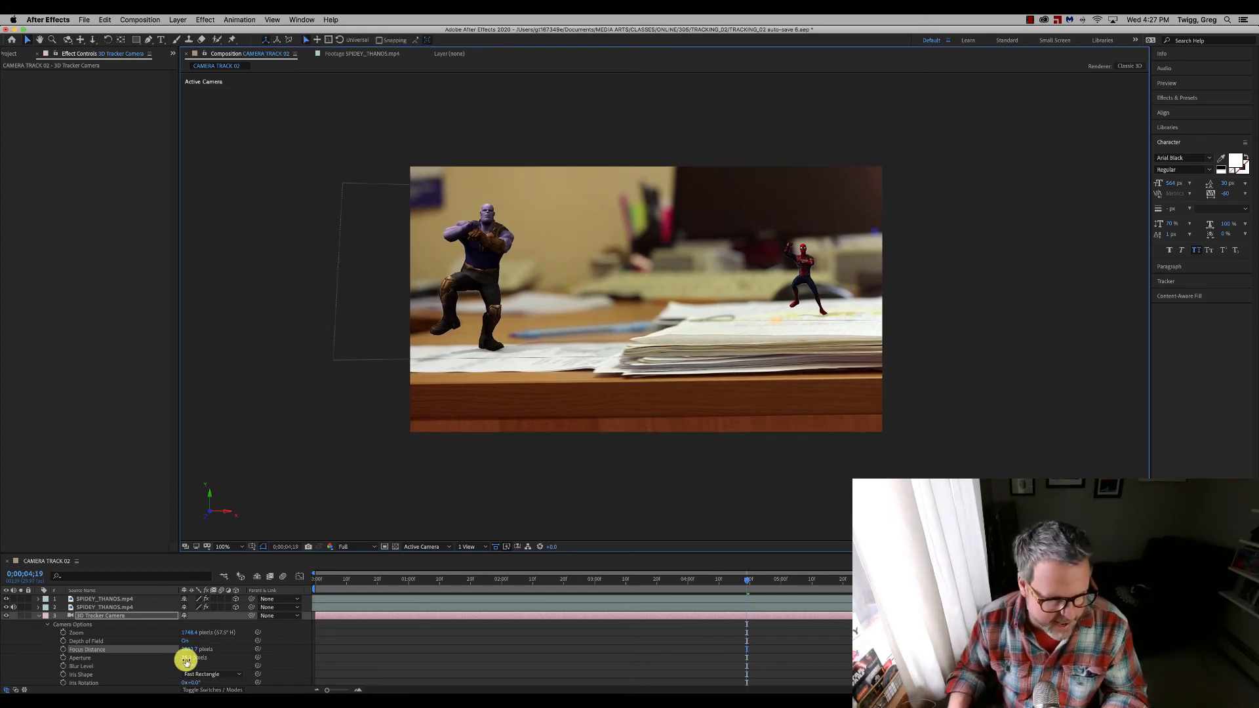
left_click_drag(184, 656, 193, 657)
left_click_drag(235, 658, 599, 657)
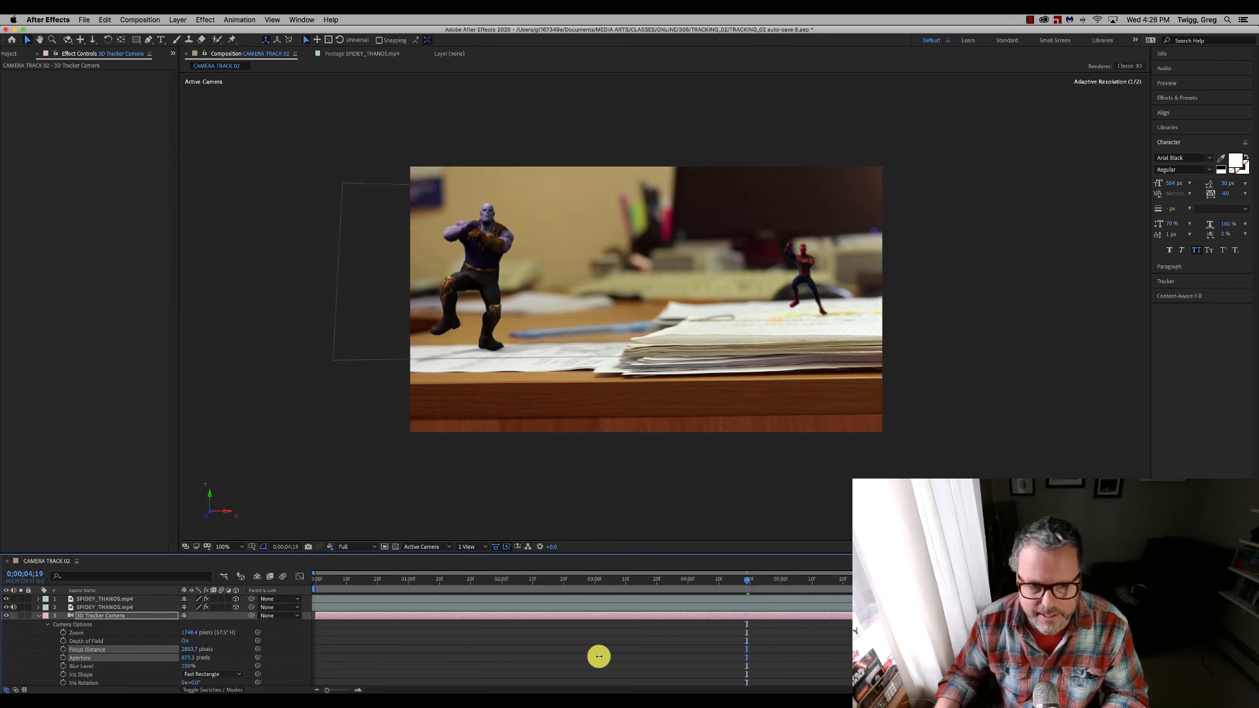
scroll(595, 655, "down", 5)
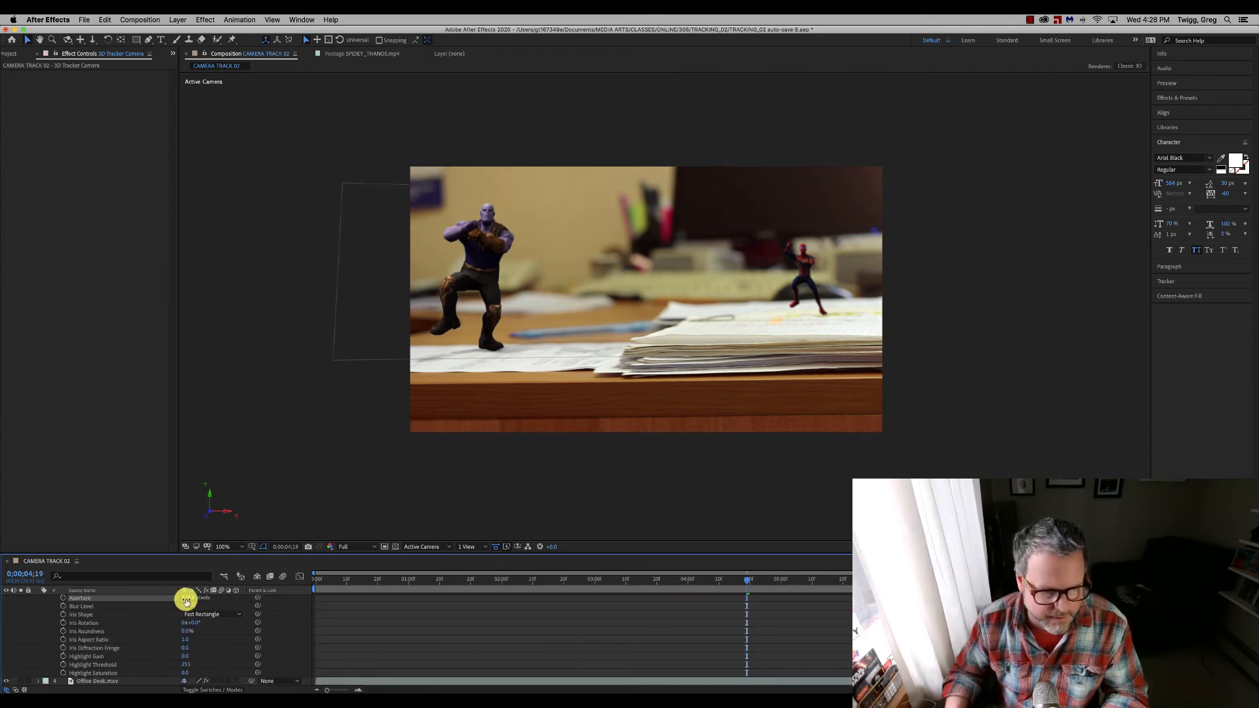
left_click_drag(187, 598, 212, 602)
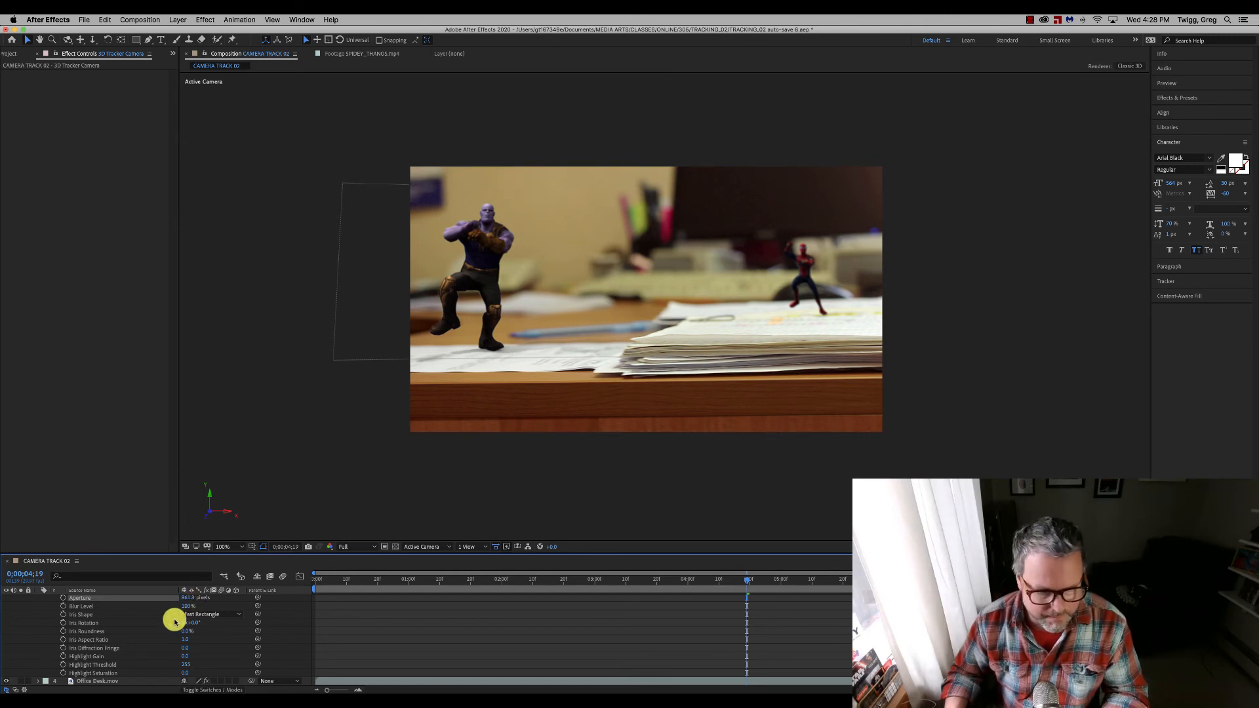
Raise the camera's Focus Distance to 3051.7 pixels and its Aperture to 1015.3 pixels
scroll(175, 620, "up", 3)
scroll(174, 620, "down", 1)
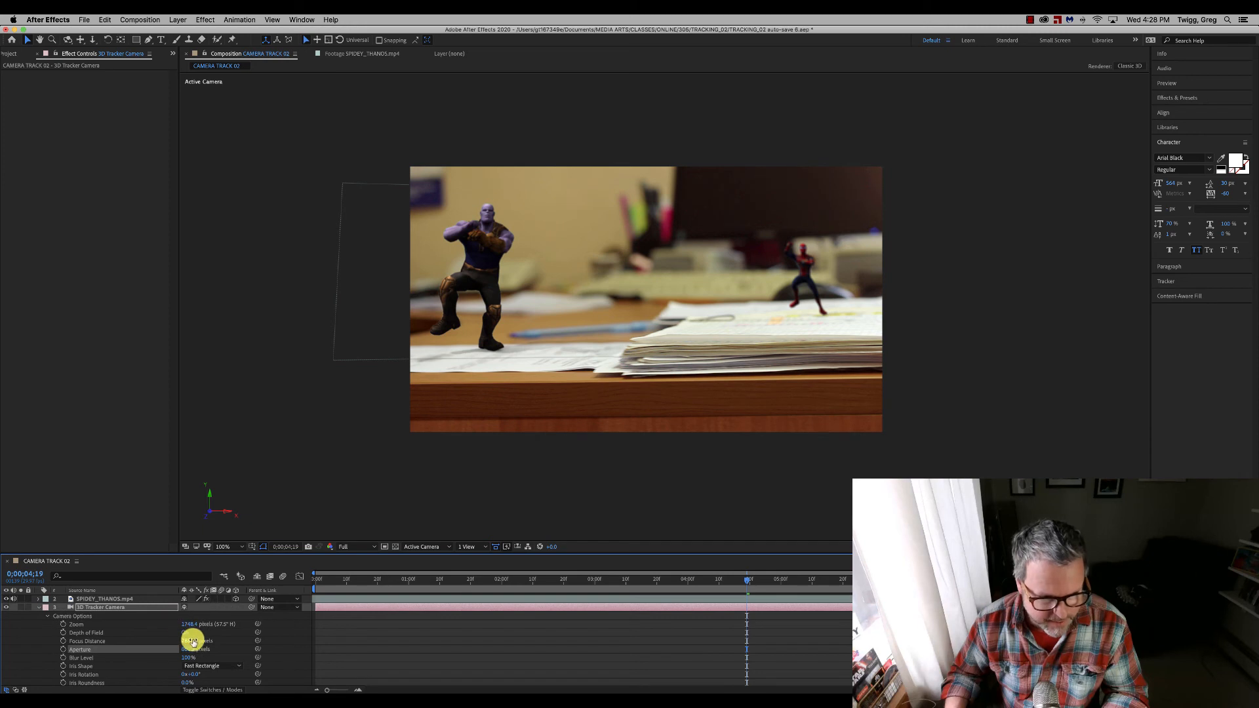
left_click(183, 641)
left_click_drag(182, 640, 225, 639)
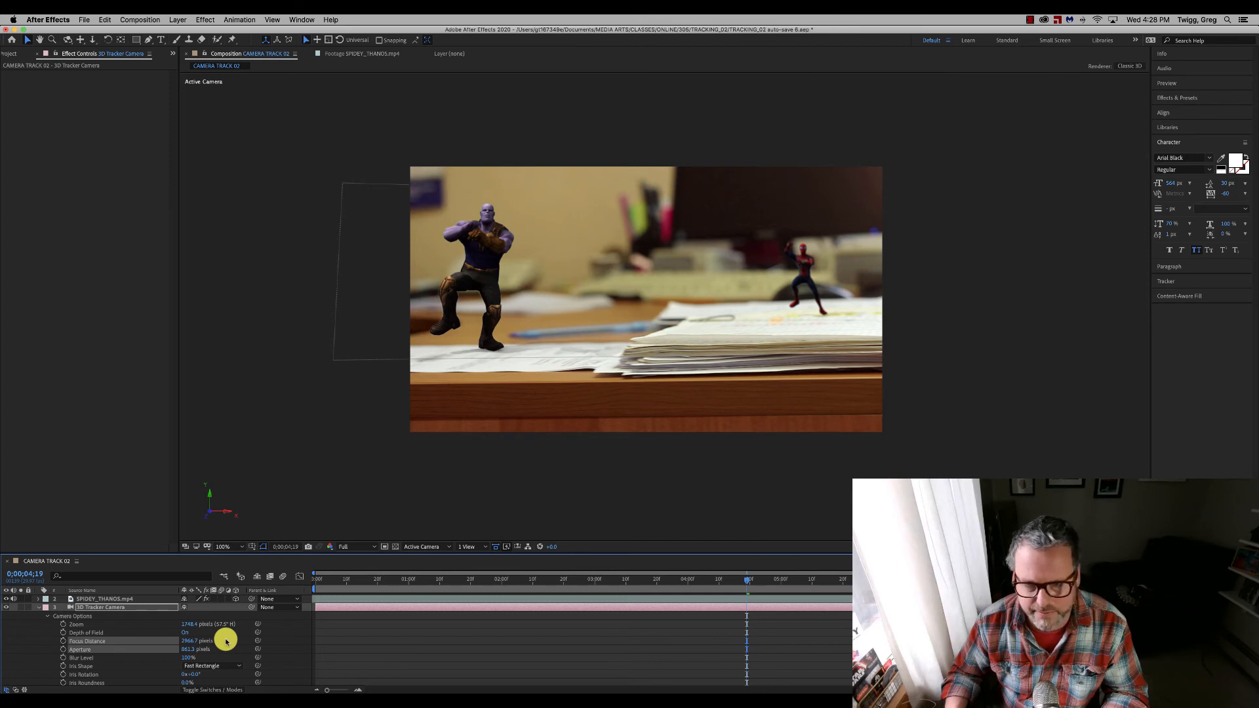
left_click_drag(186, 649, 230, 641)
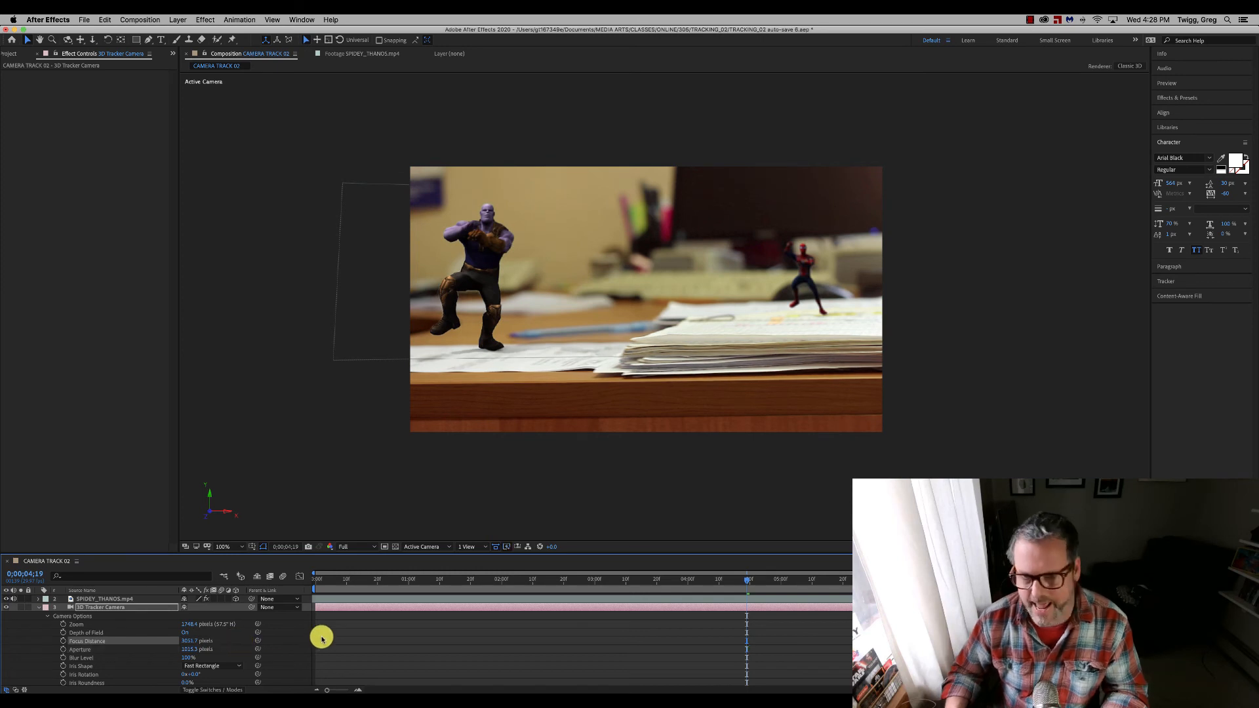
Preview the depth-of-field blur from the first frame and park the playhead at 0;00;04;08
left_click(324, 579)
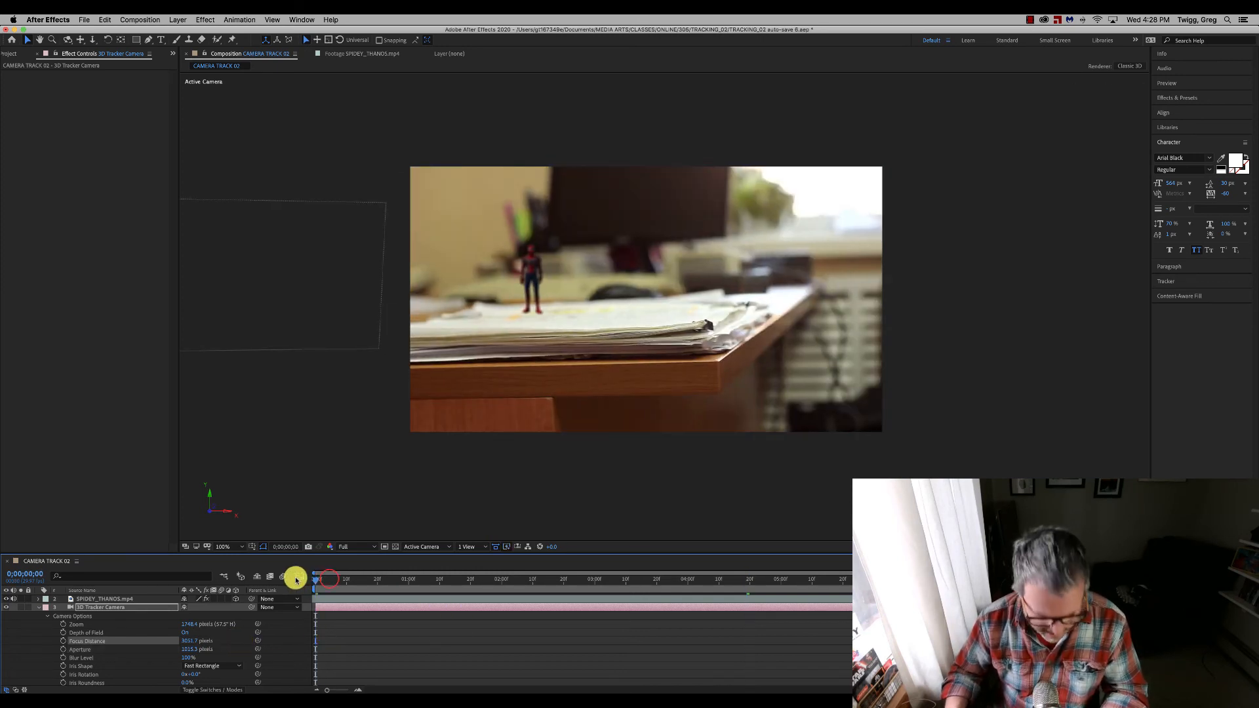
key("space")
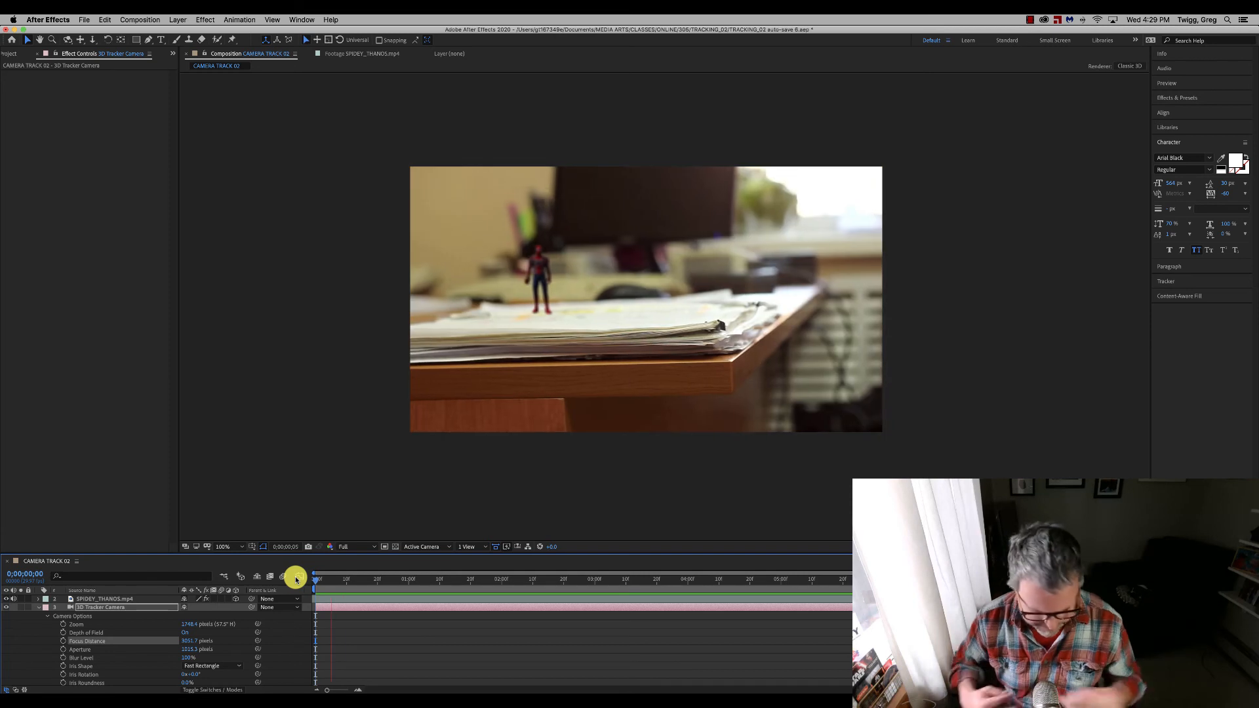
key("space")
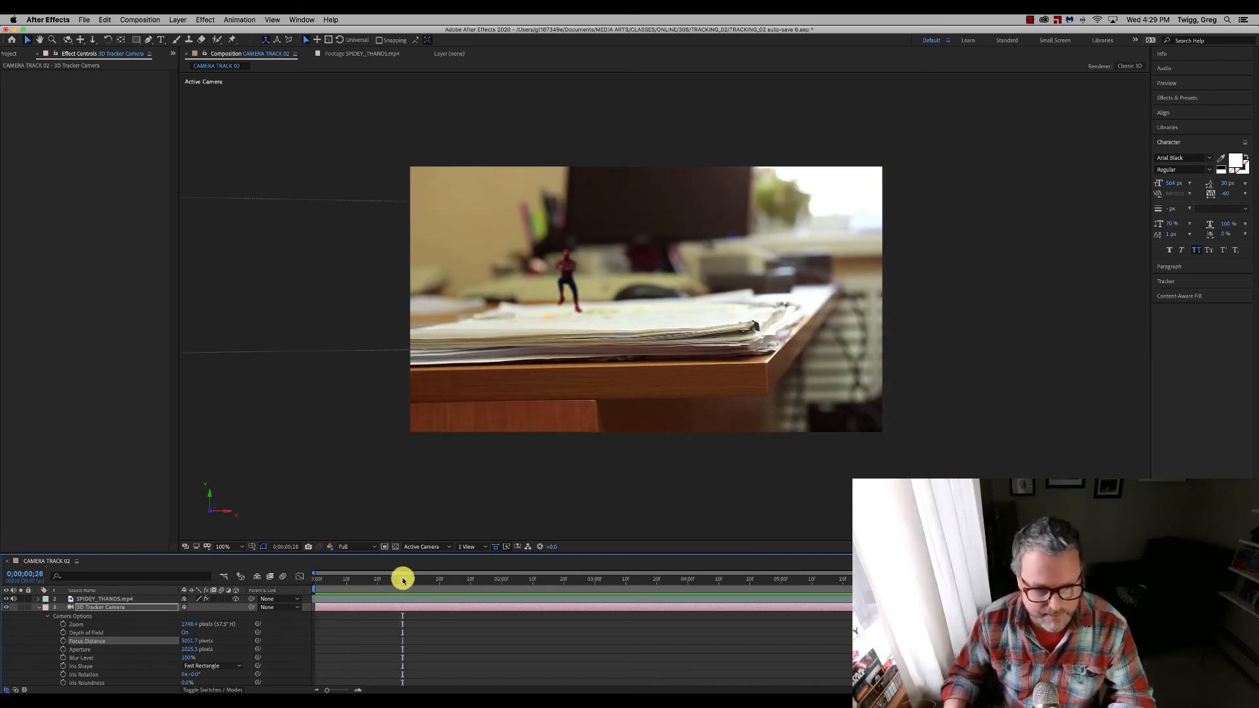
left_click_drag(403, 579, 715, 593)
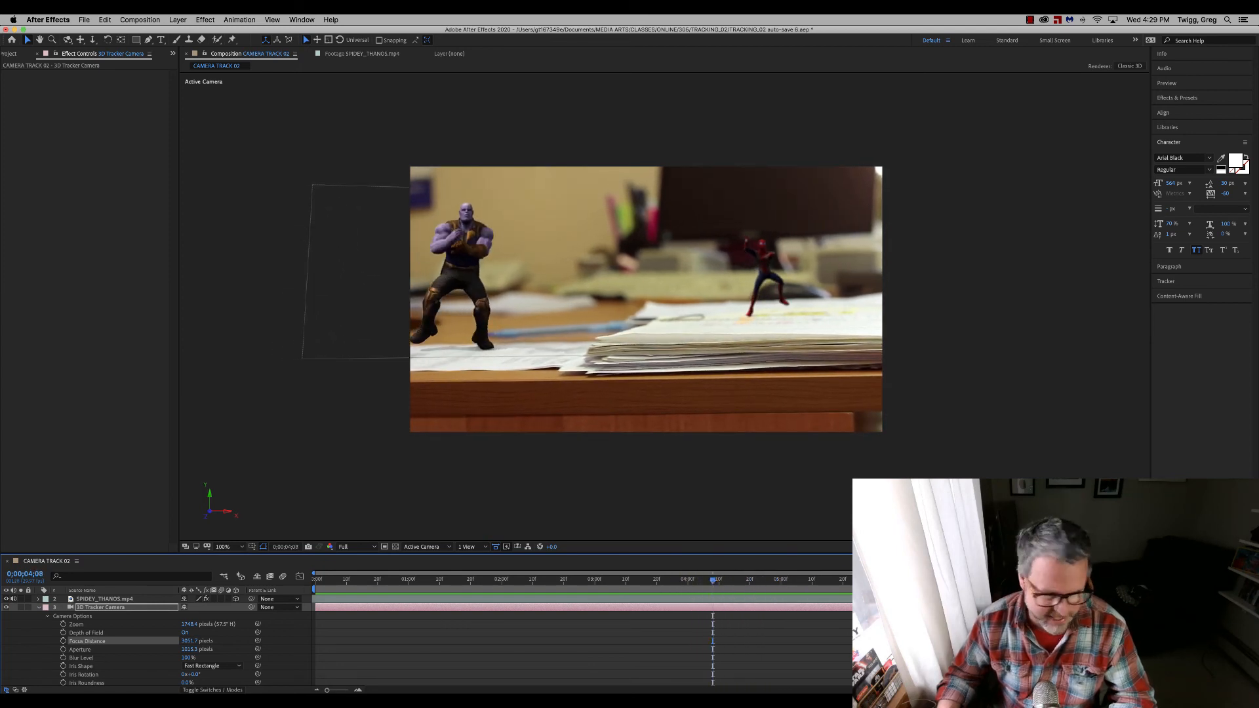
Offset the Thanos clip in time from Spider-Man's, preview the composition from the start, and return the playhead to the first frame
left_click(104, 599)
key("super+d")
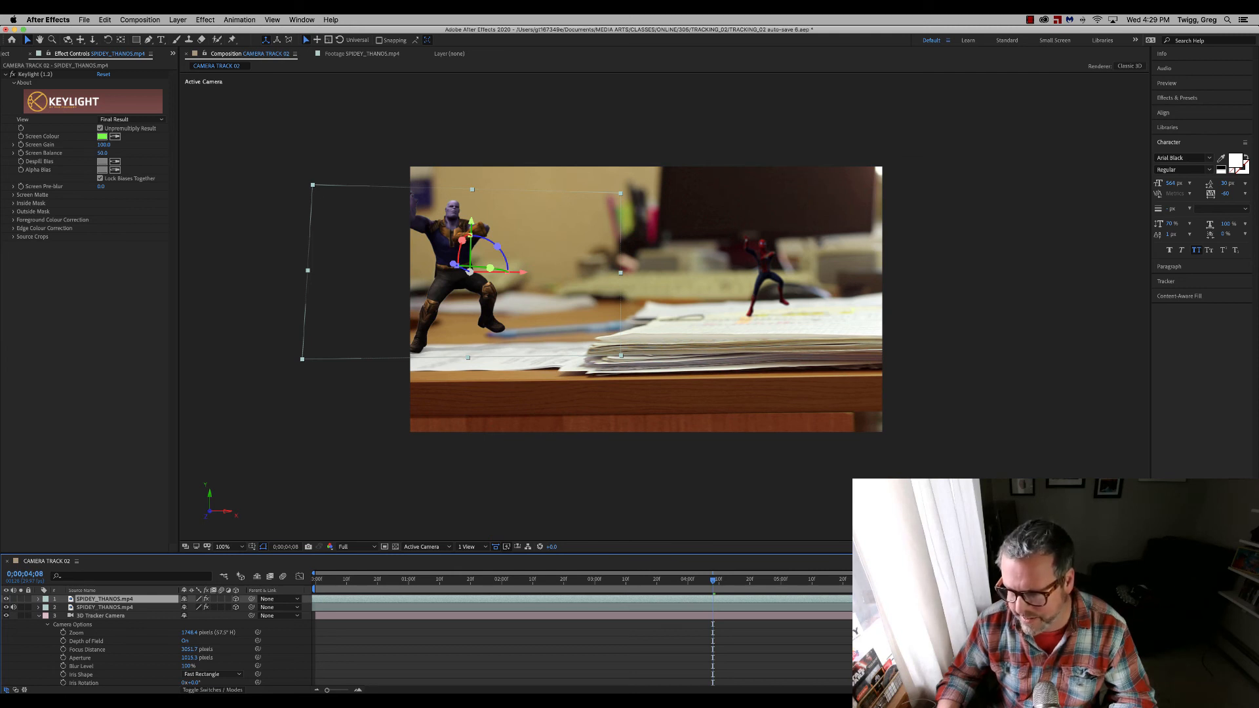
left_click(321, 577)
key("space")
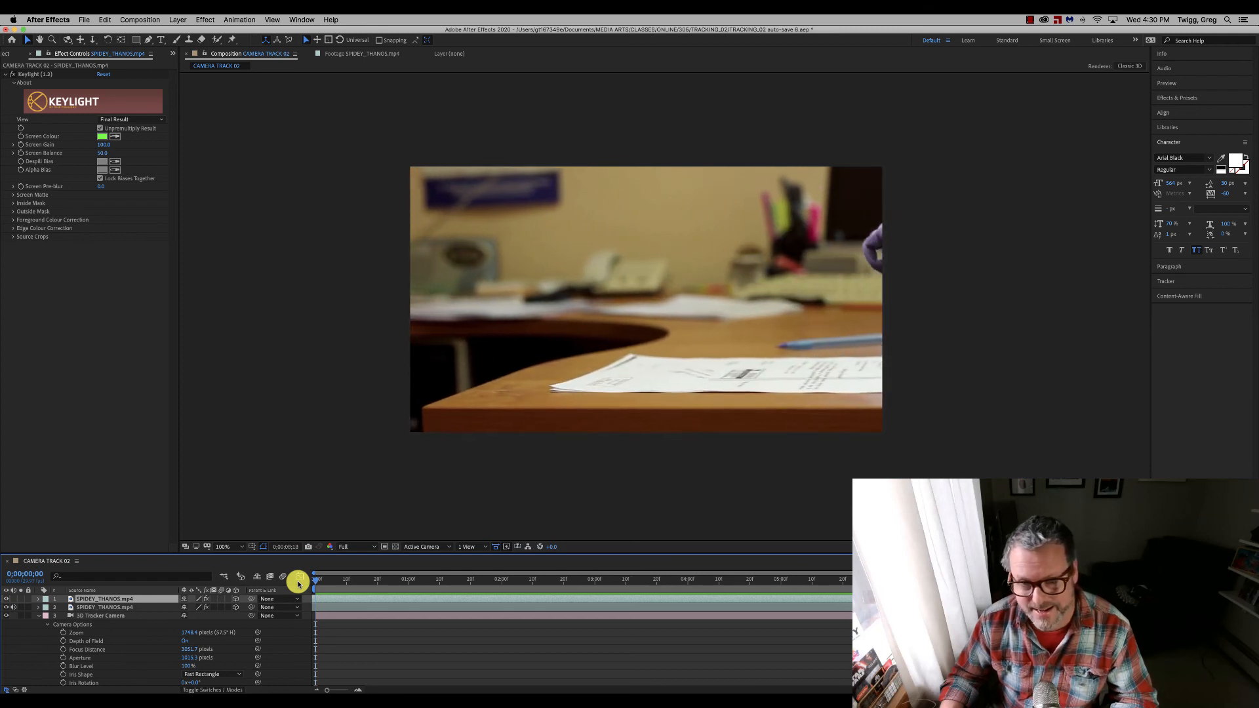
left_click(320, 581)
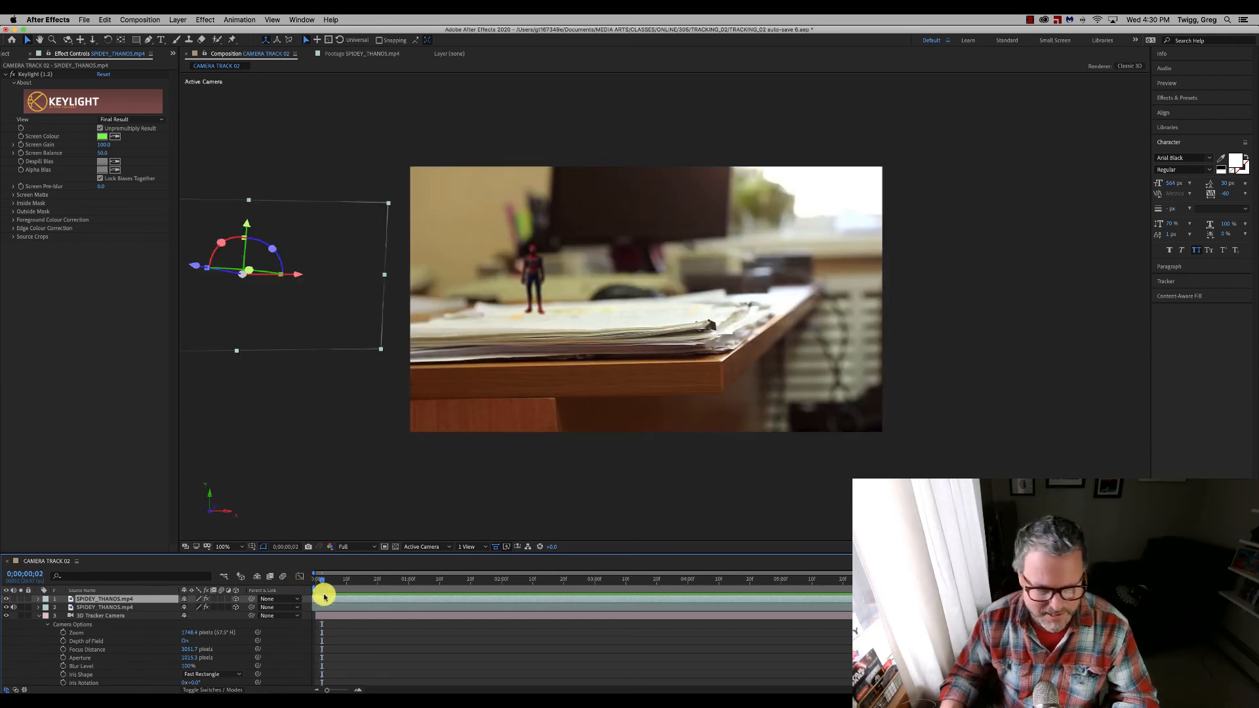
left_click_drag(334, 583, 315, 580)
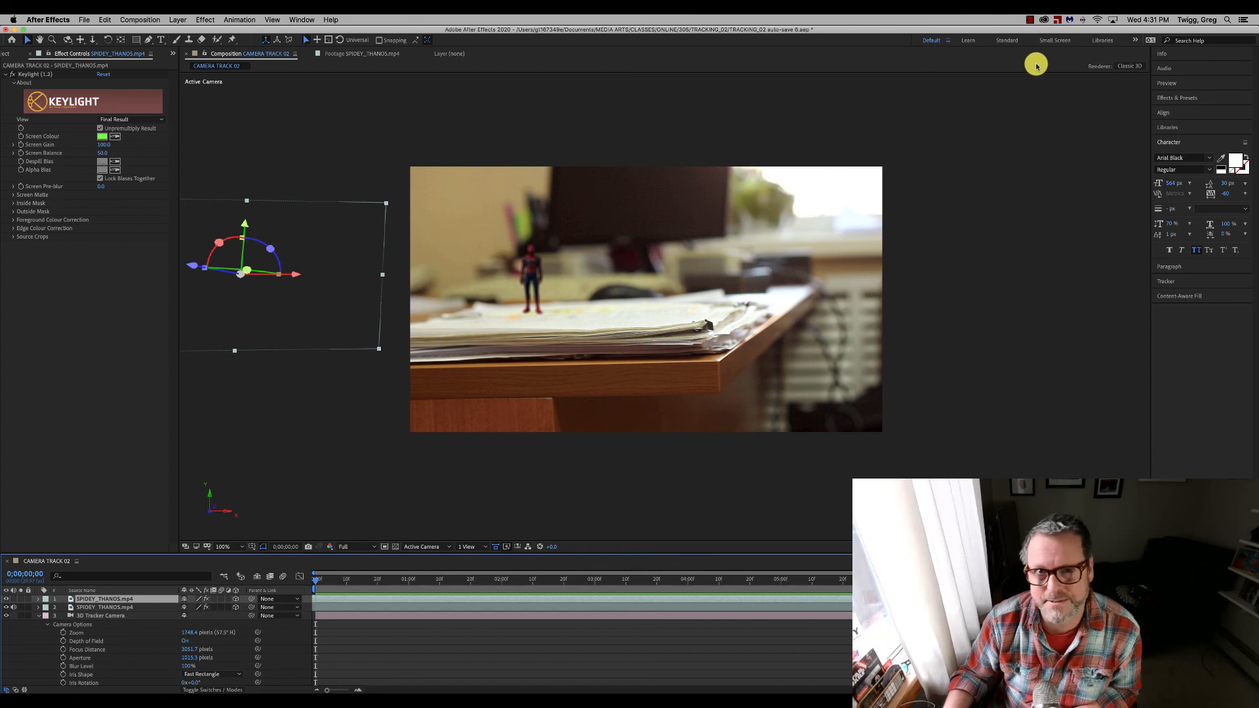
left_click(1029, 21)
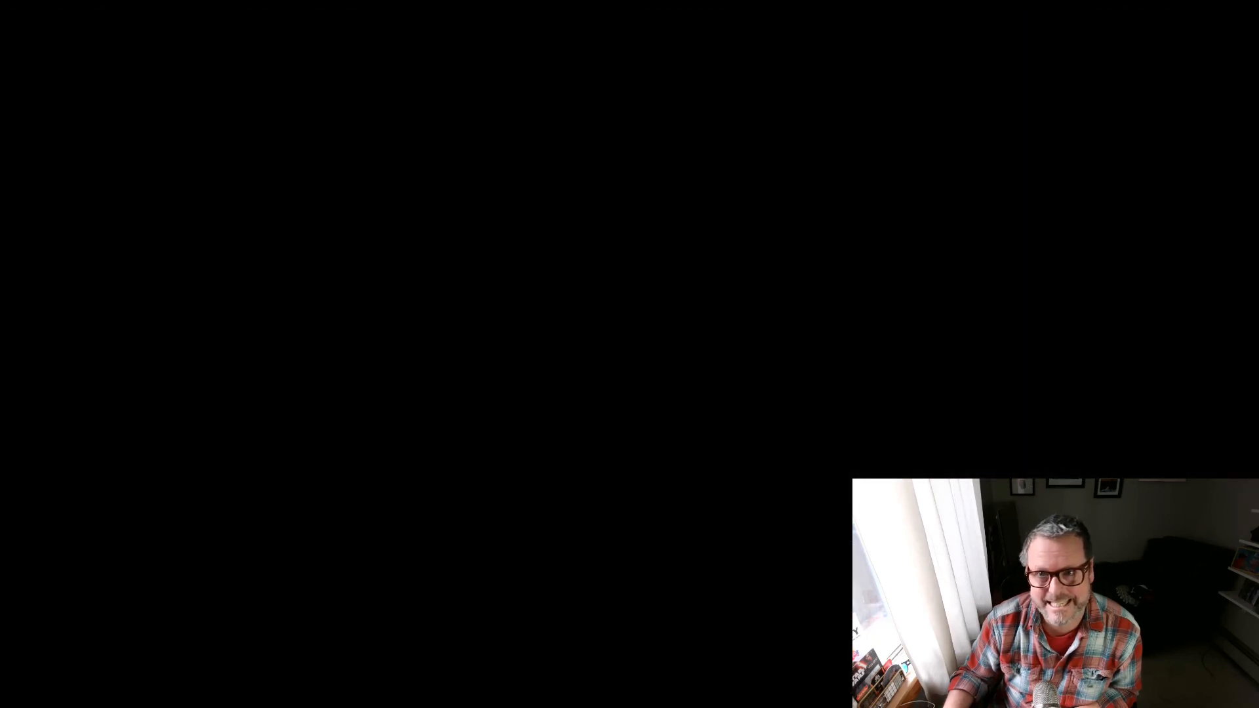